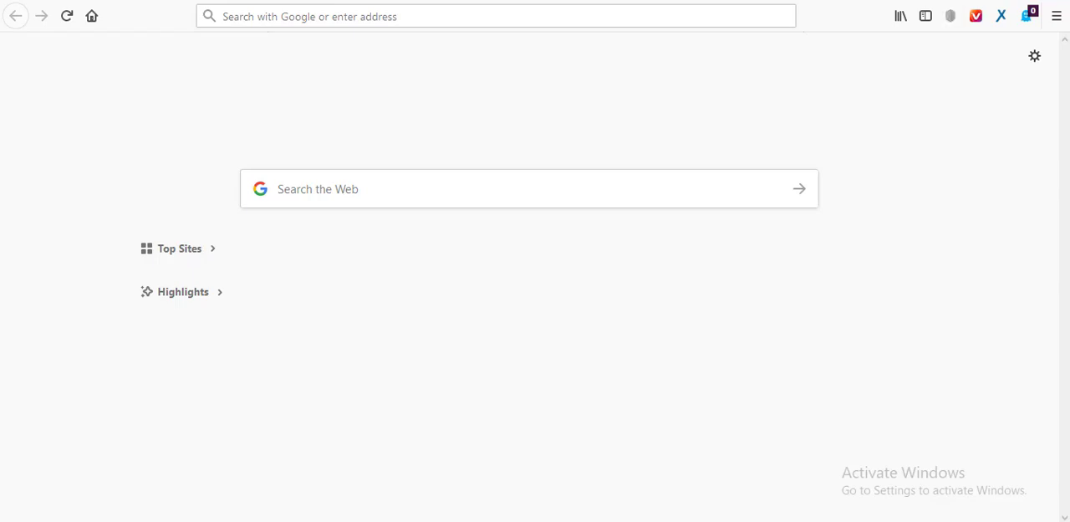
Move academy v1.1.zip out of the academy folder onto the desktop and close the folder.
click(962, 1)
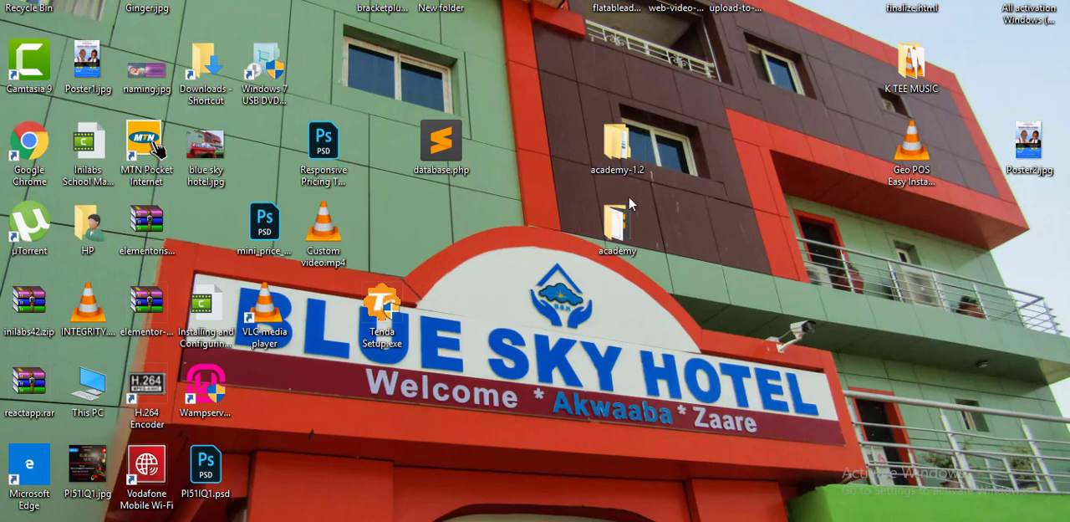
double_click(629, 230)
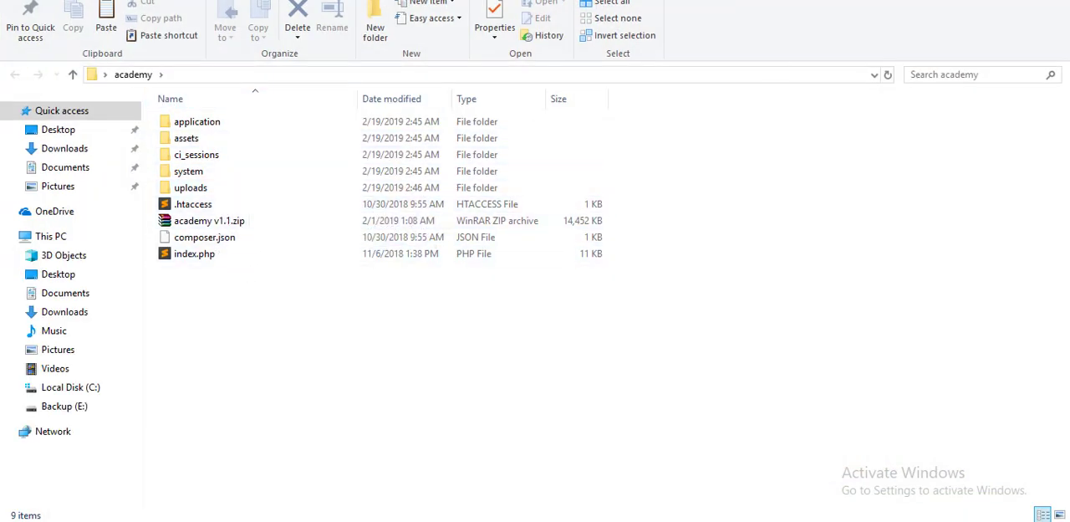
double_click(752, 0)
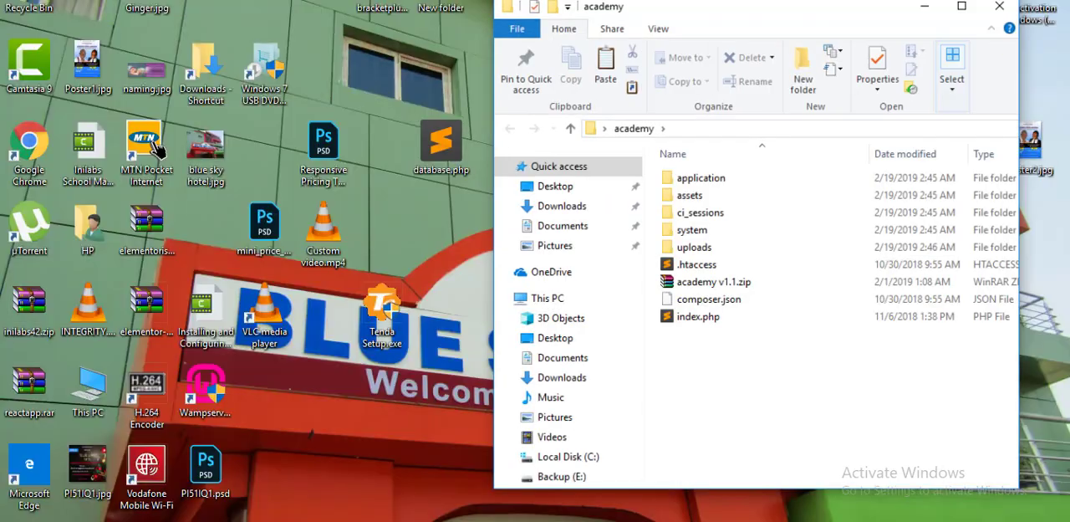
drag(736, 294, 482, 248)
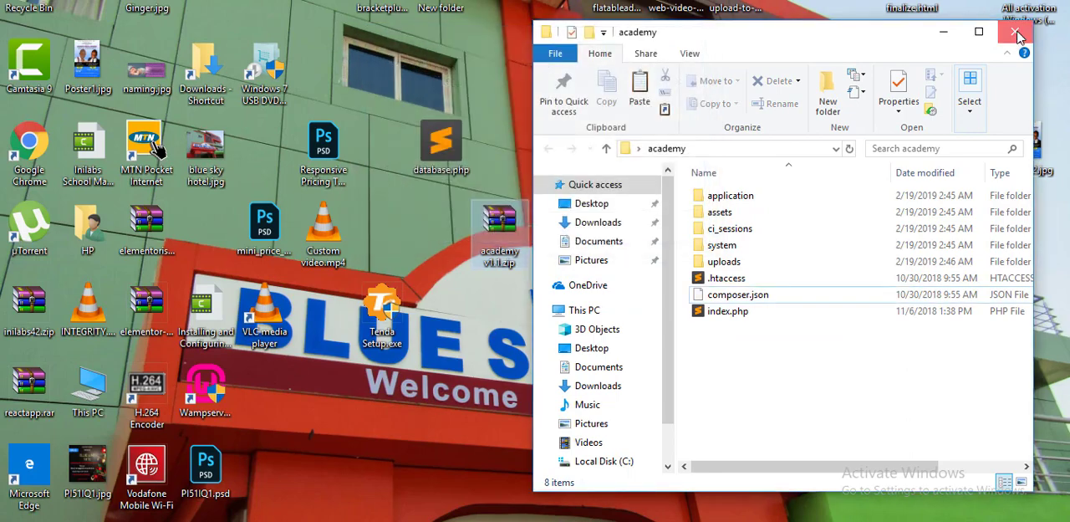
click(1014, 32)
right_click(616, 230)
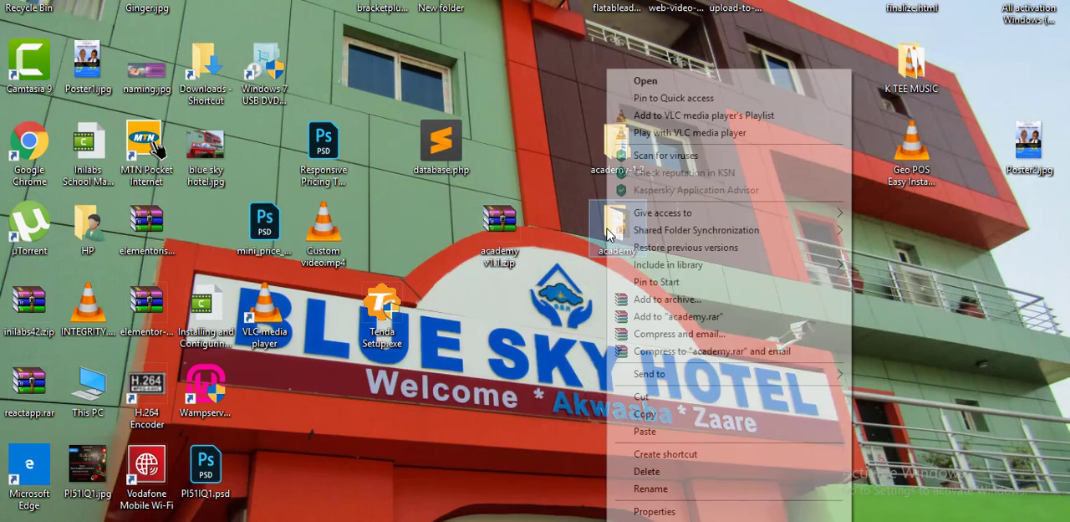
click(681, 404)
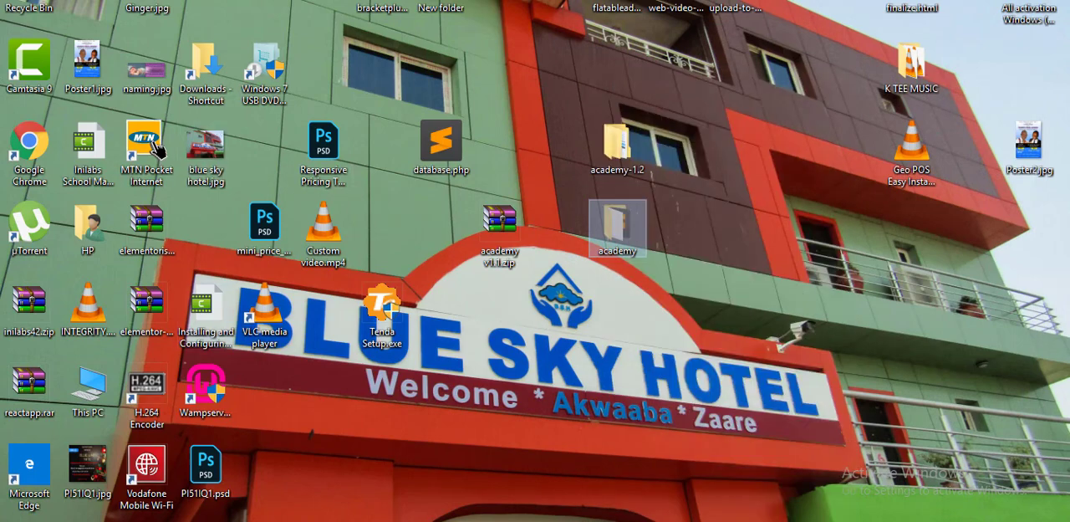
key(super+e)
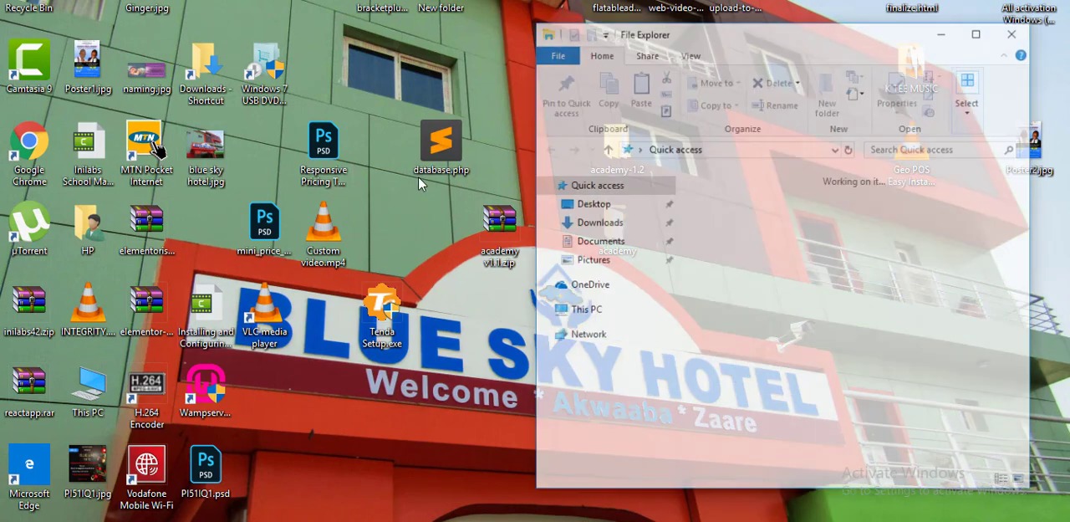
click(611, 462)
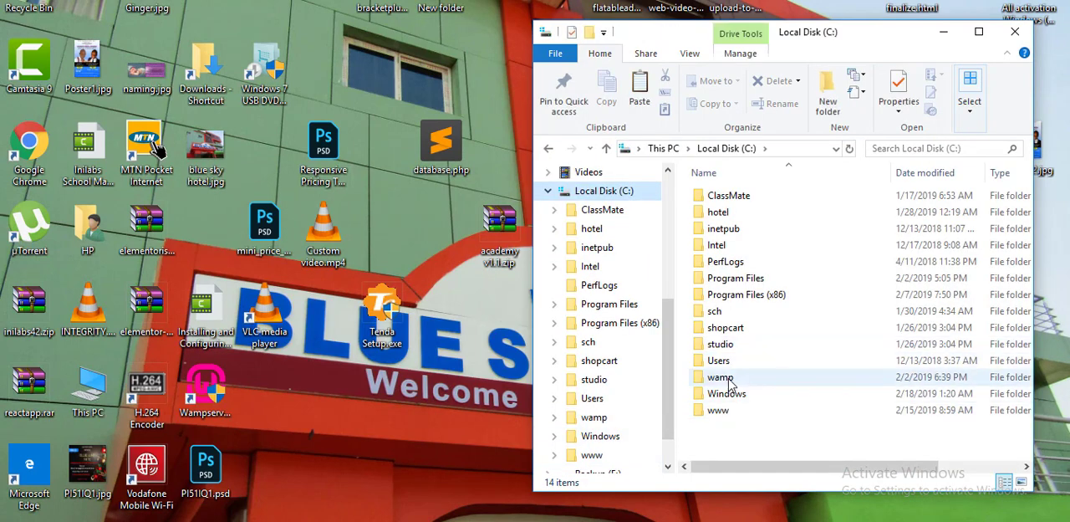
double_click(720, 378)
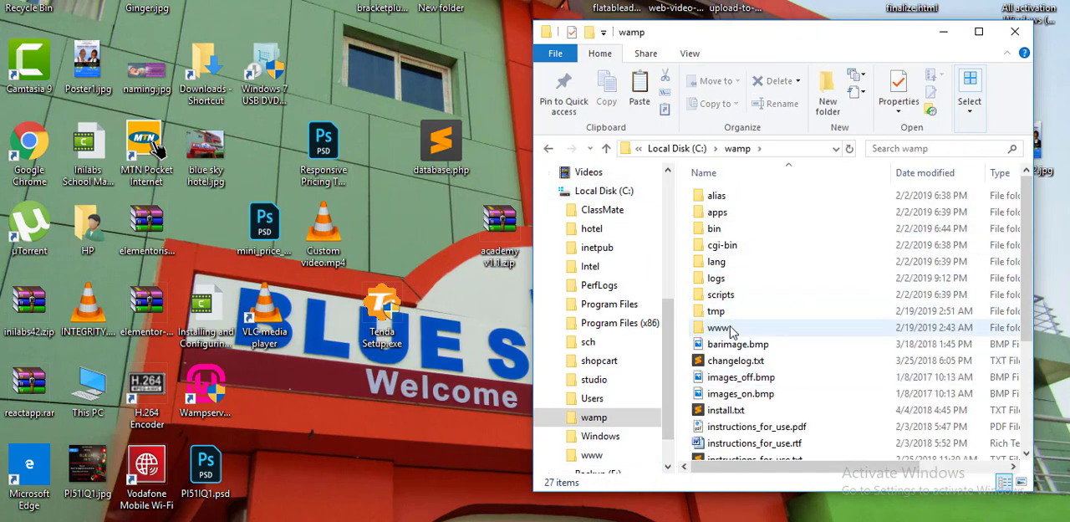
double_click(719, 328)
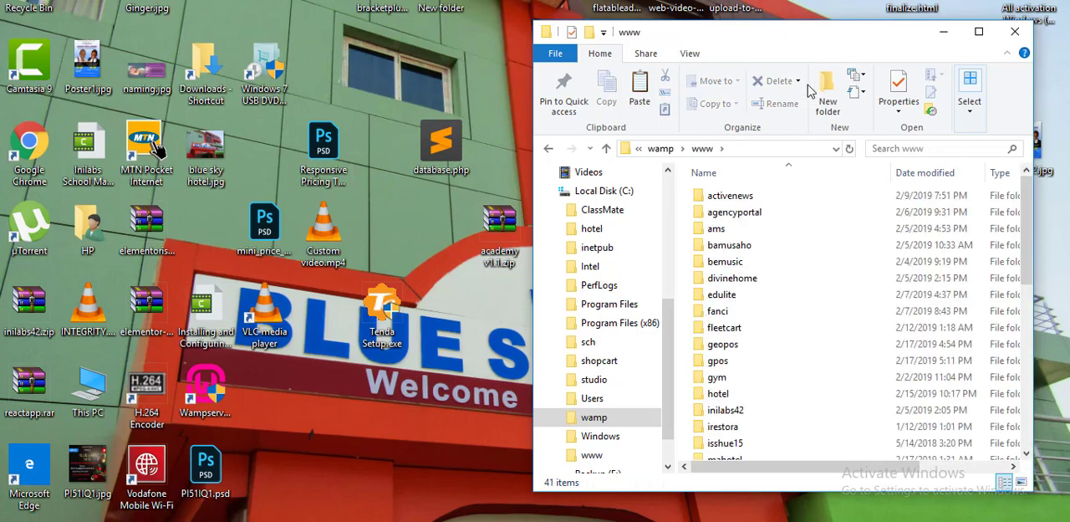
double_click(813, 35)
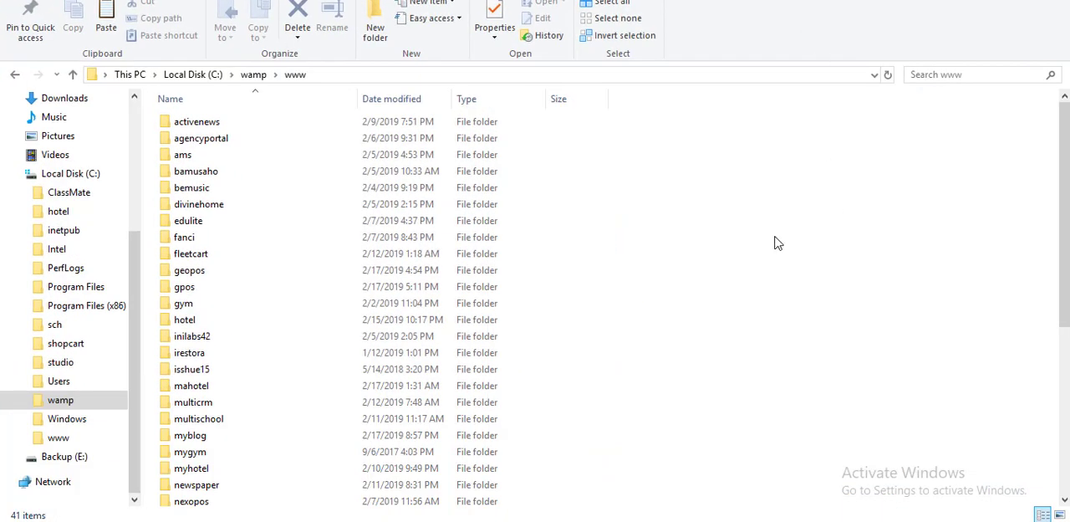
right_click(775, 239)
click(827, 350)
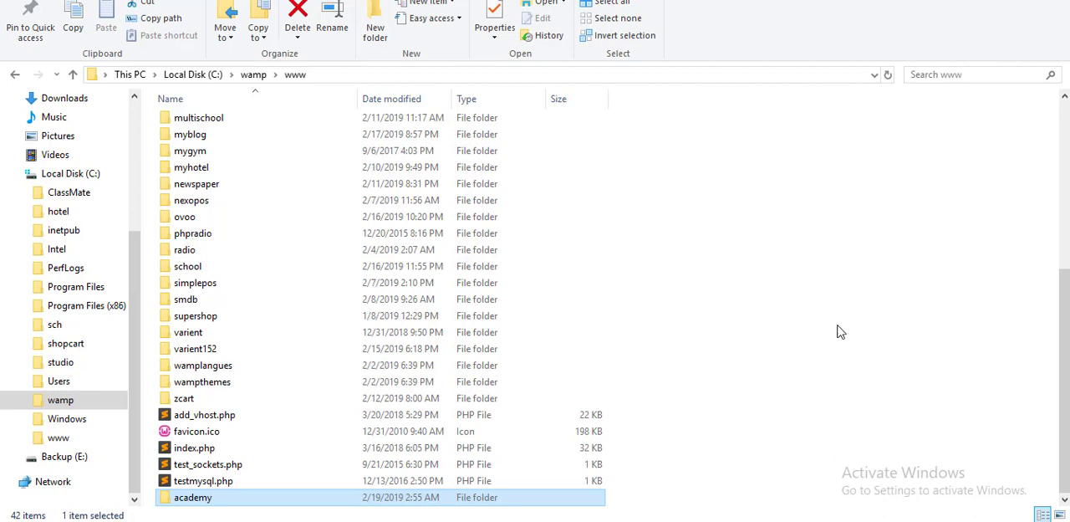
Check the contents of the academy folder in www, return to www and copy the folder's name.
click(839, 331)
double_click(193, 497)
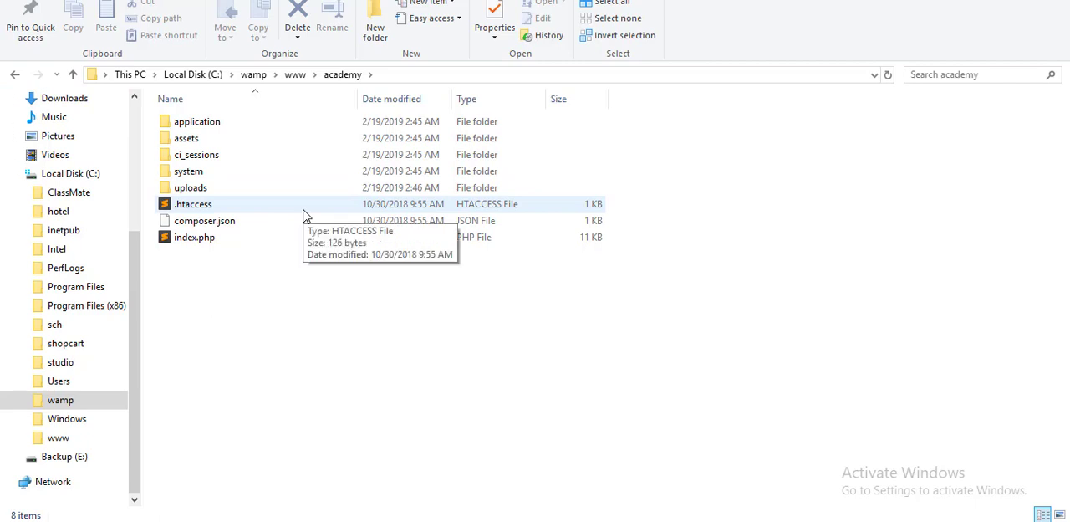
click(17, 74)
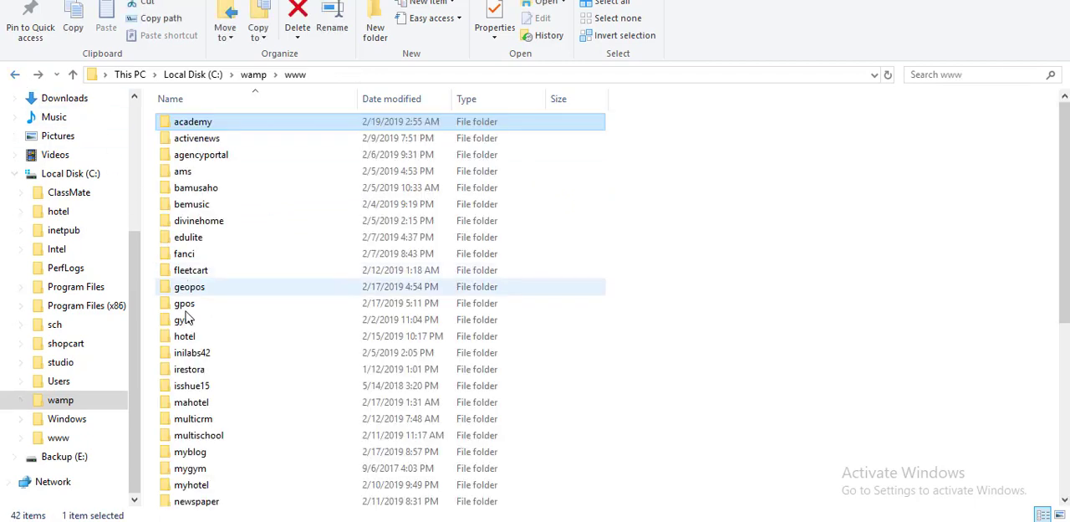
key(F2)
right_click(199, 123)
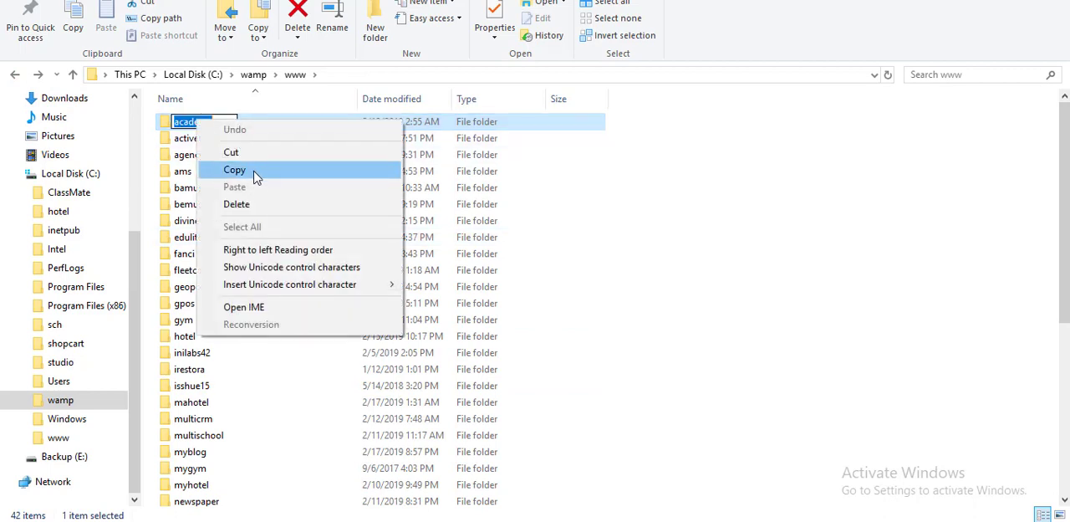
click(255, 173)
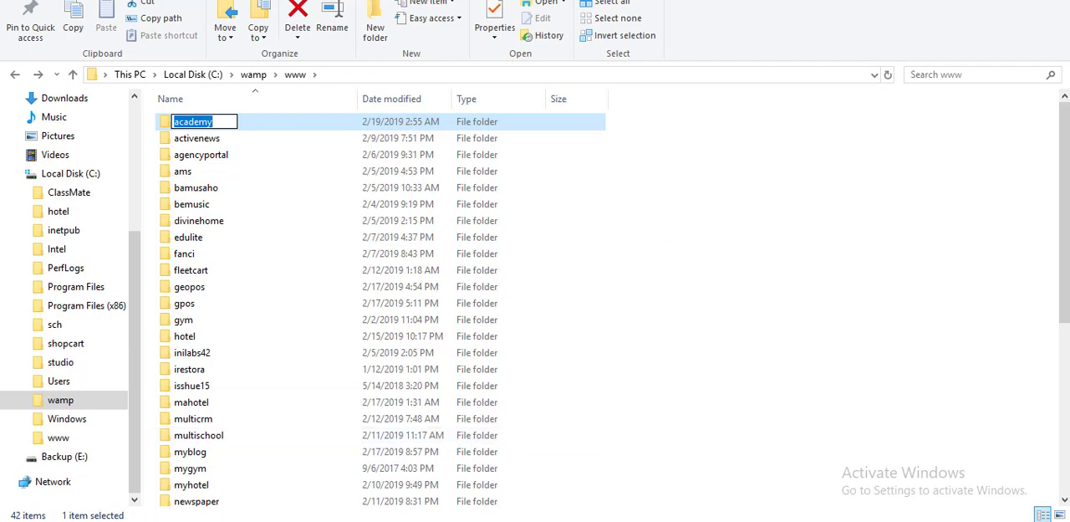
Switch to Firefox and open phpMyAdmin at localhost/phpmyadmin.
click(418, 520)
click(312, 18)
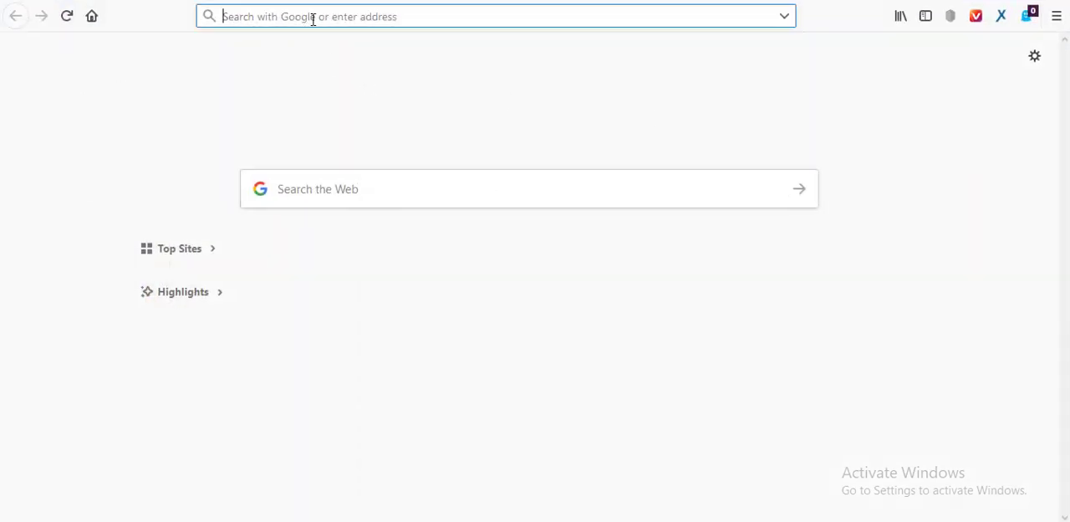
text(localhost/)
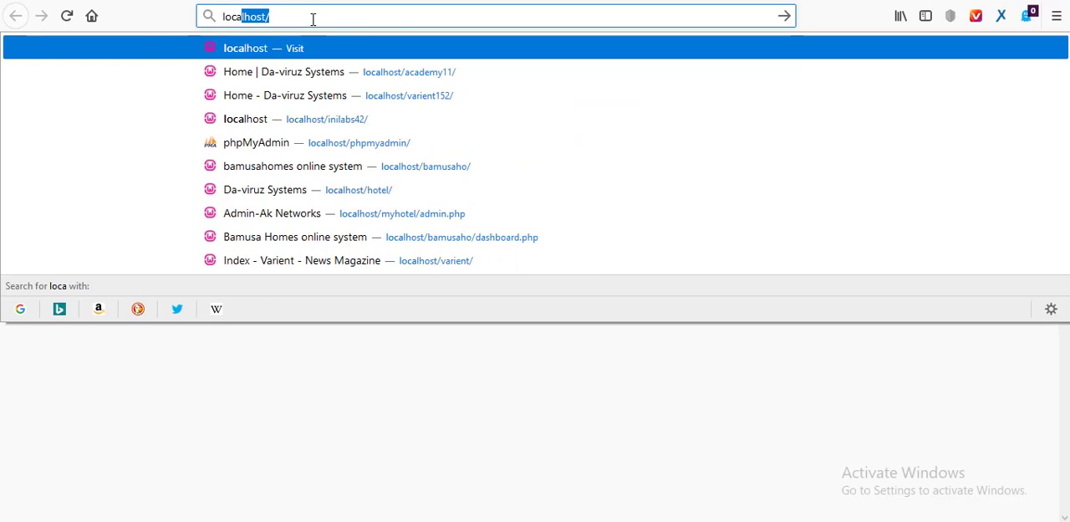
key(Right)
text(php)
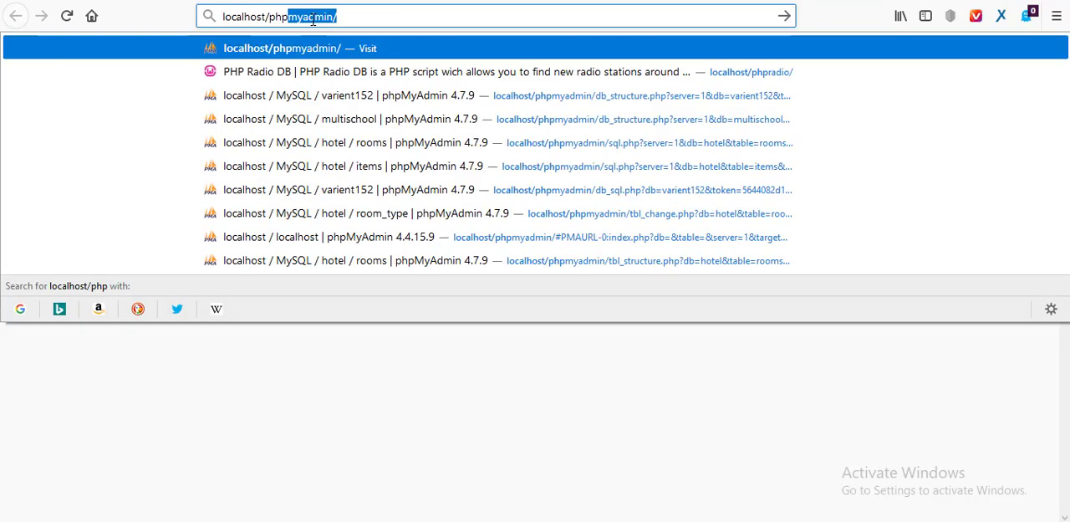
key(Return)
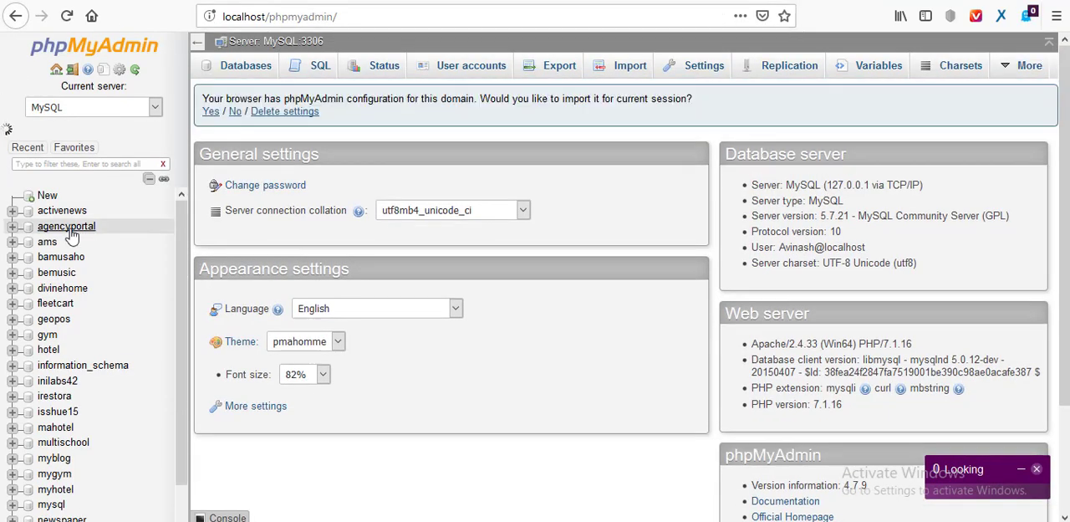
Create a new database named academy with the default collation.
click(47, 198)
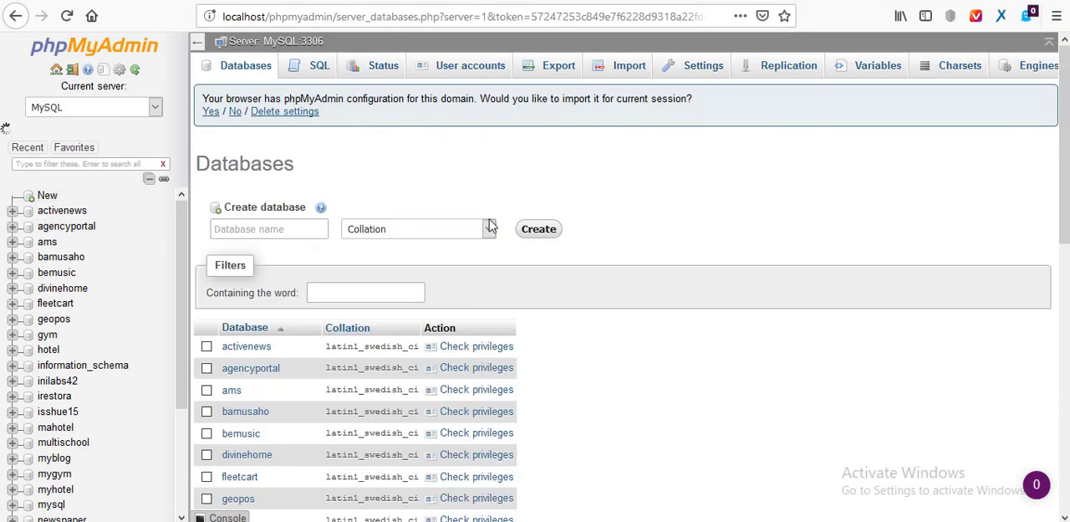
click(297, 232)
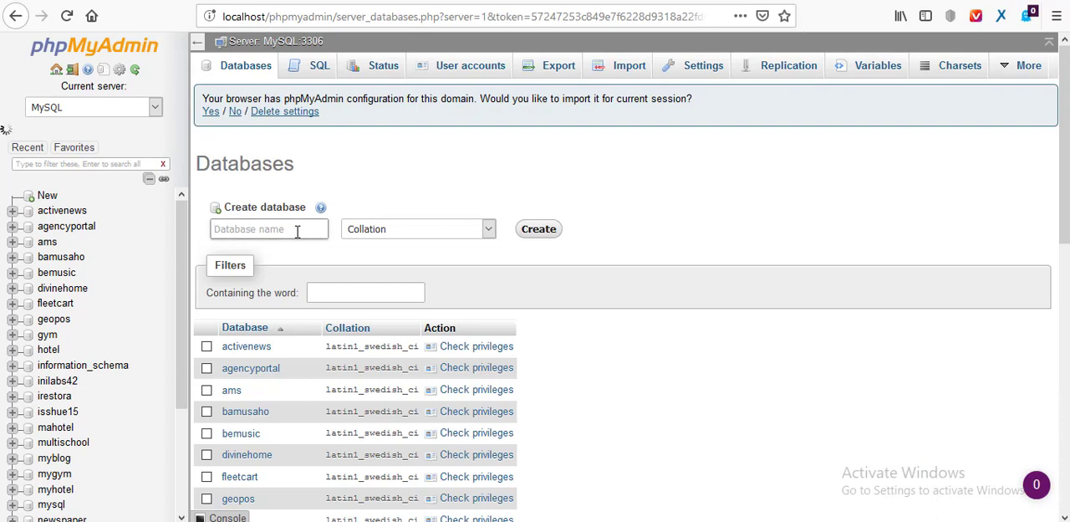
text(academy)
click(539, 237)
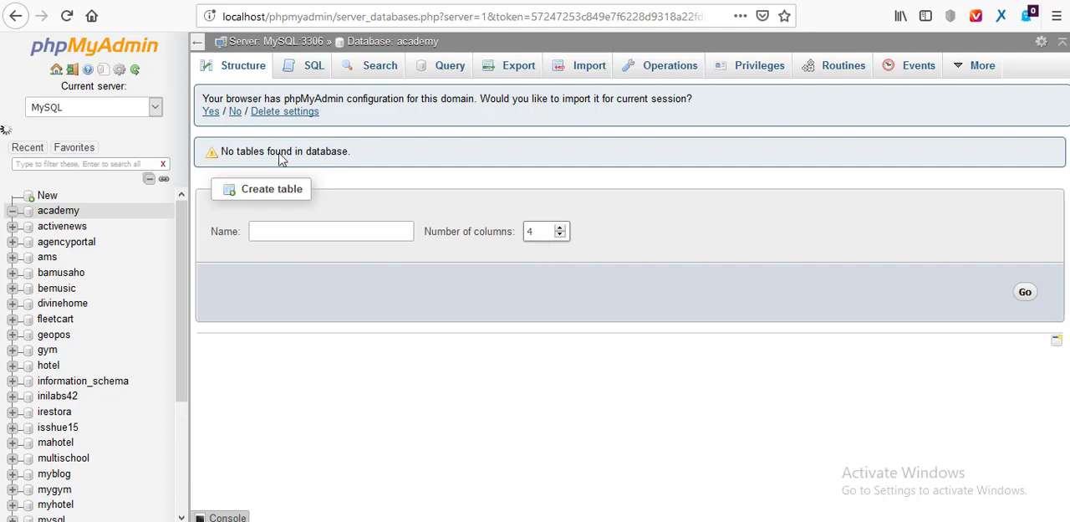
Open localhost/academy in a new browser tab and advance the Academy installer to the database connection details.
key(ctrl+t)
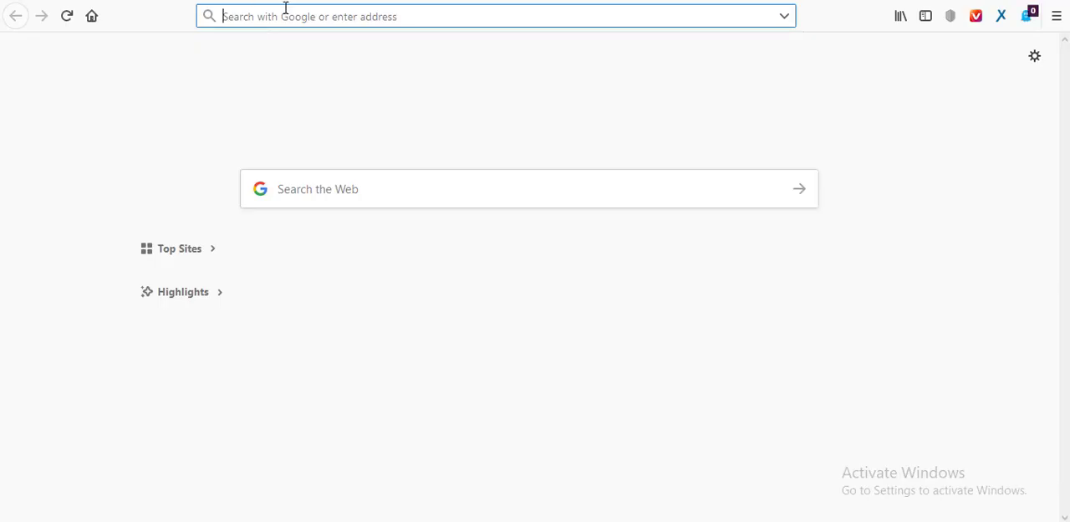
text(localhost/)
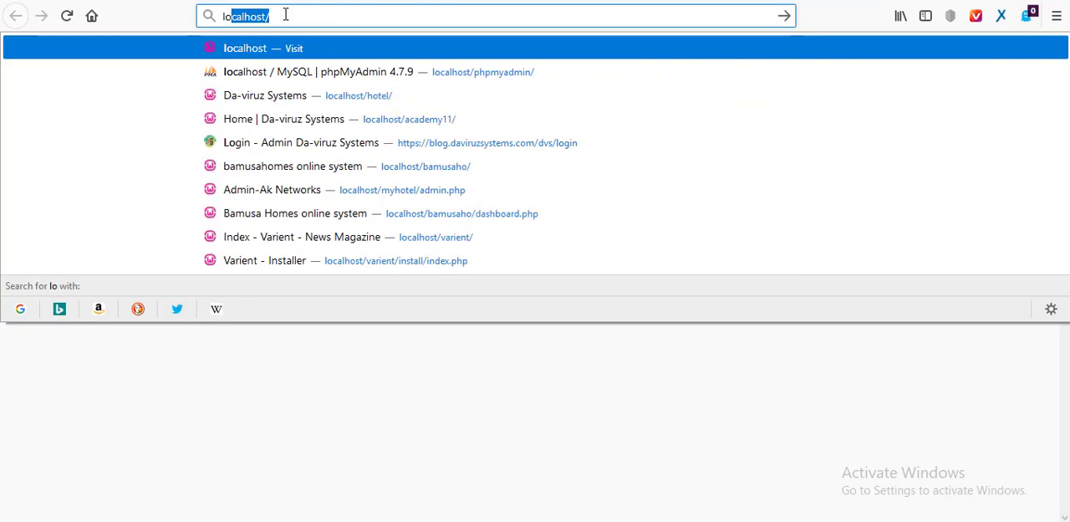
key(Right)
text(academy)
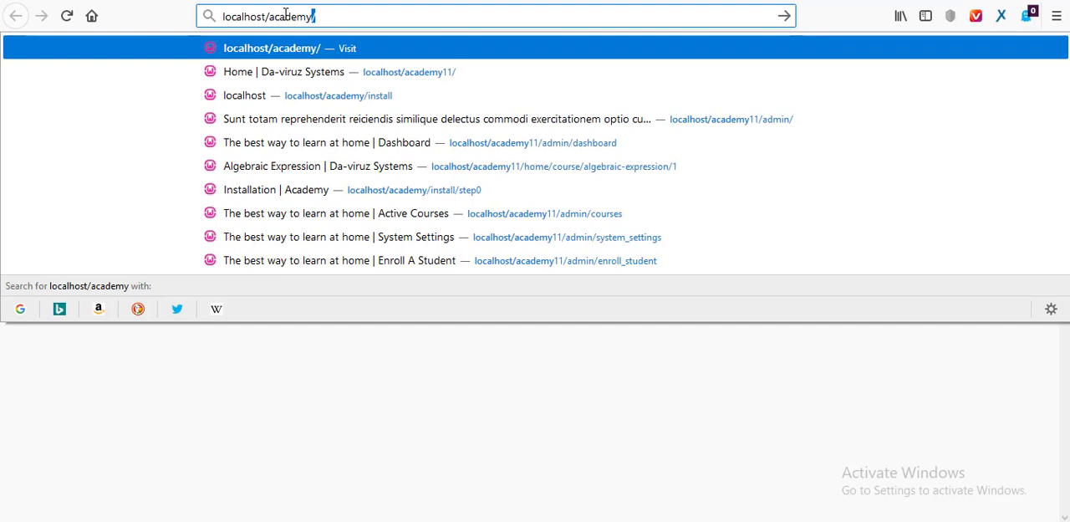
key(Return)
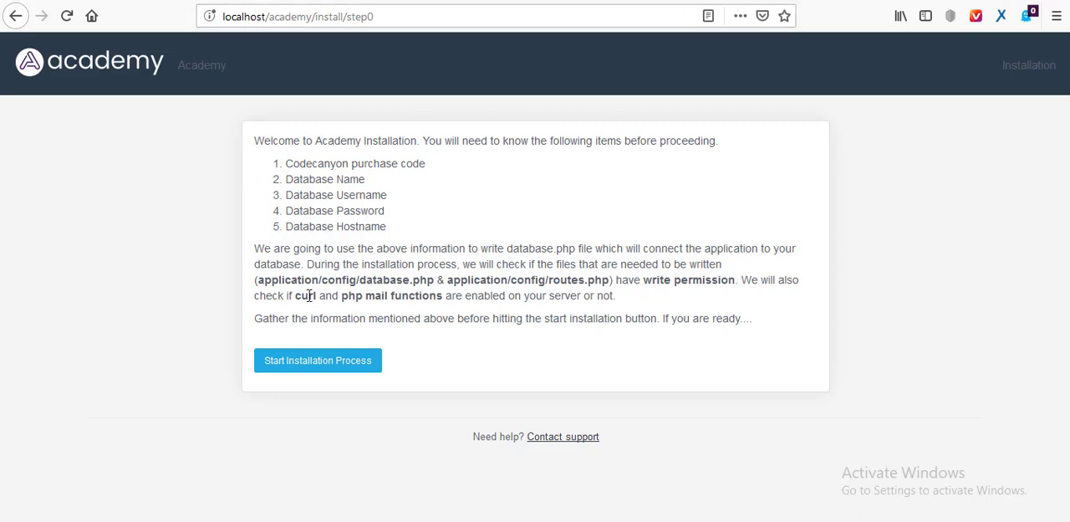
click(321, 373)
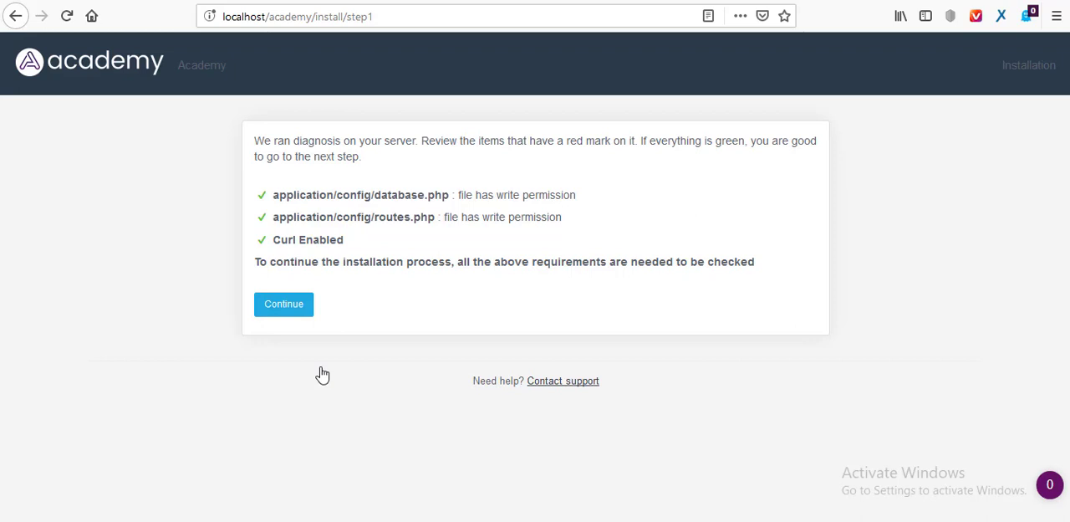
click(291, 310)
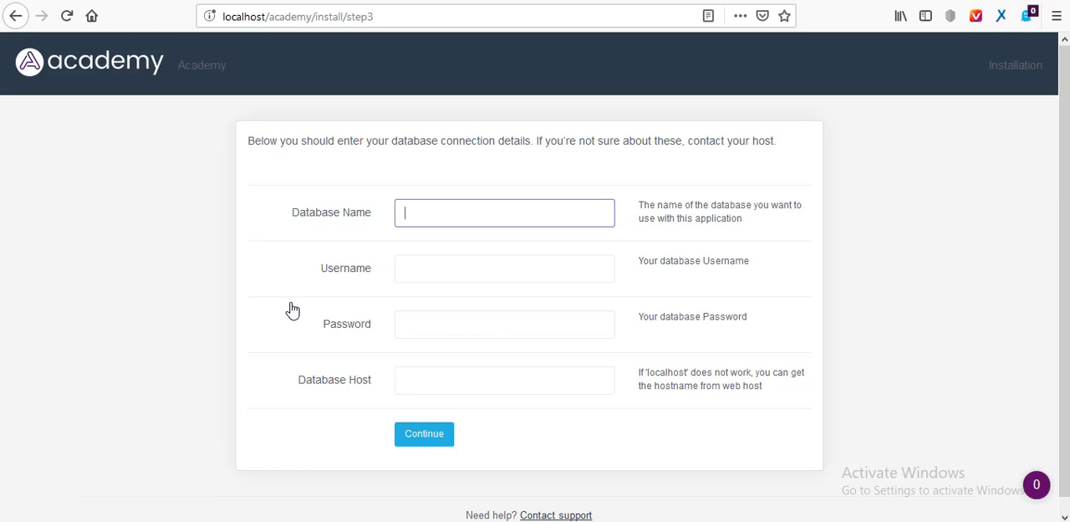
Fill in the database connection details with database name academy, the saved username and database password, and host localhost.
text(academy)
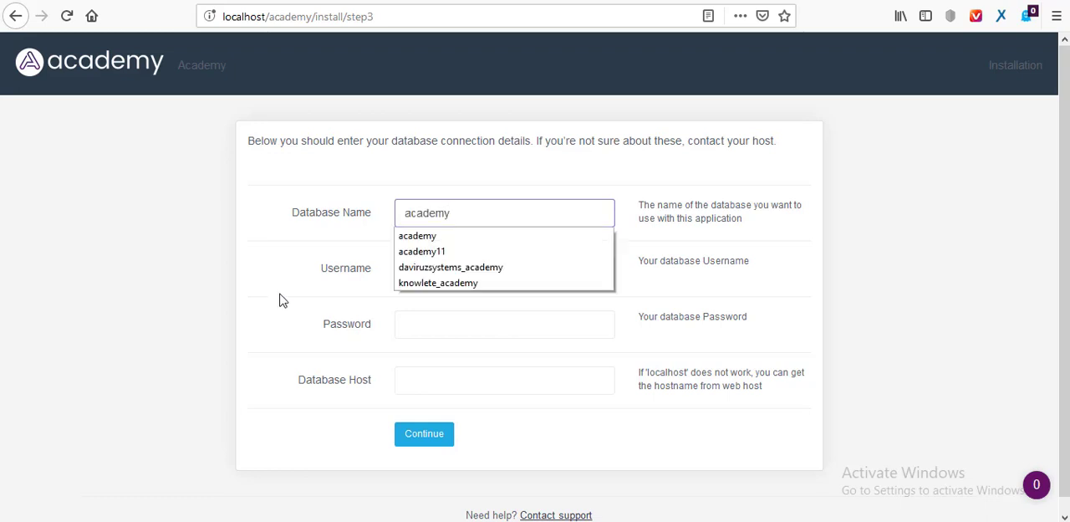
click(280, 298)
click(456, 277)
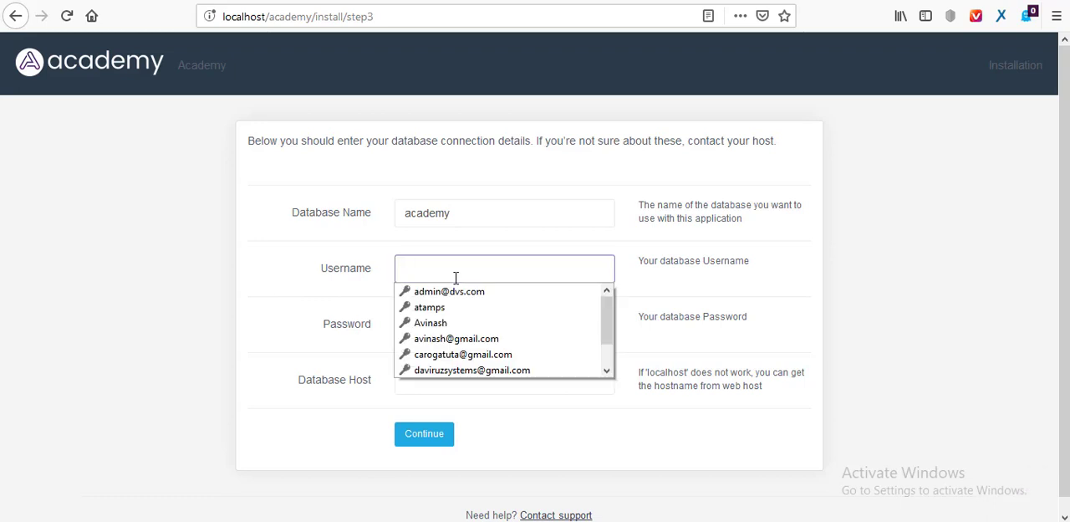
click(424, 327)
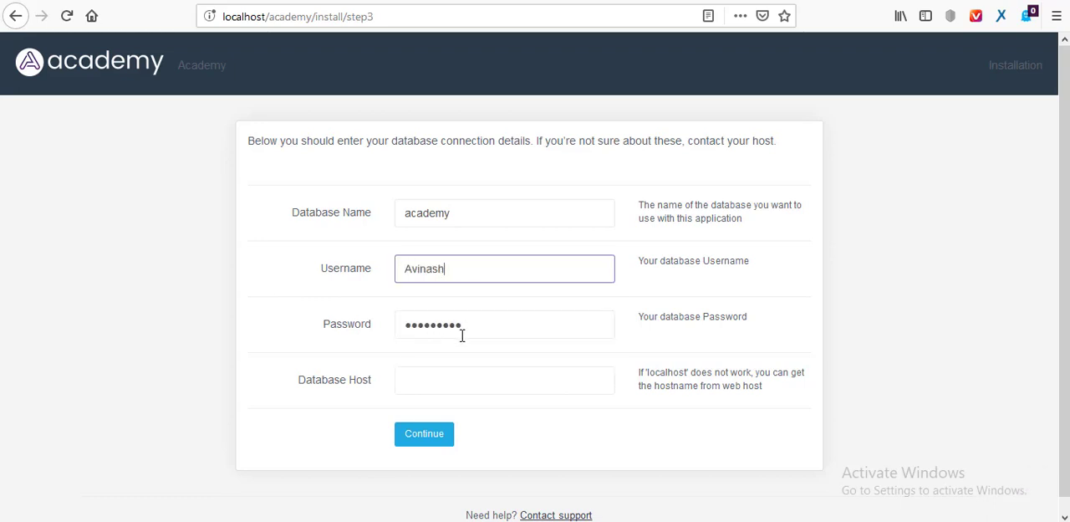
click(441, 391)
text(l)
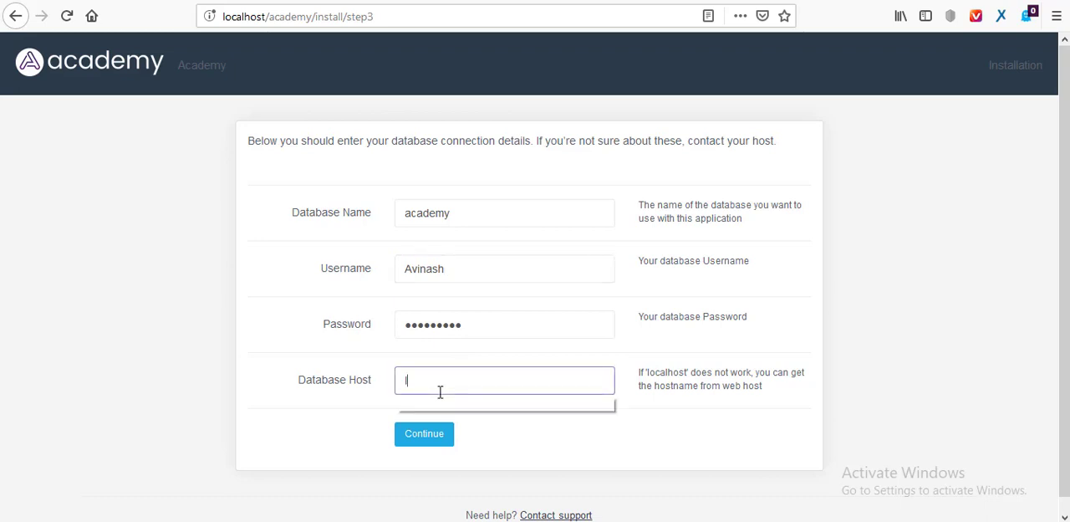
text(ocal)
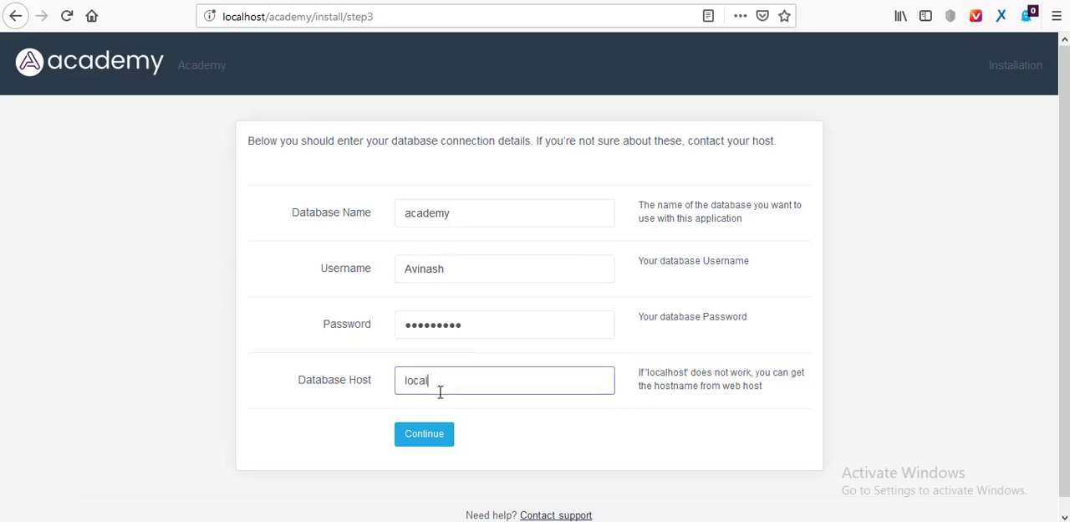
text(ohost)
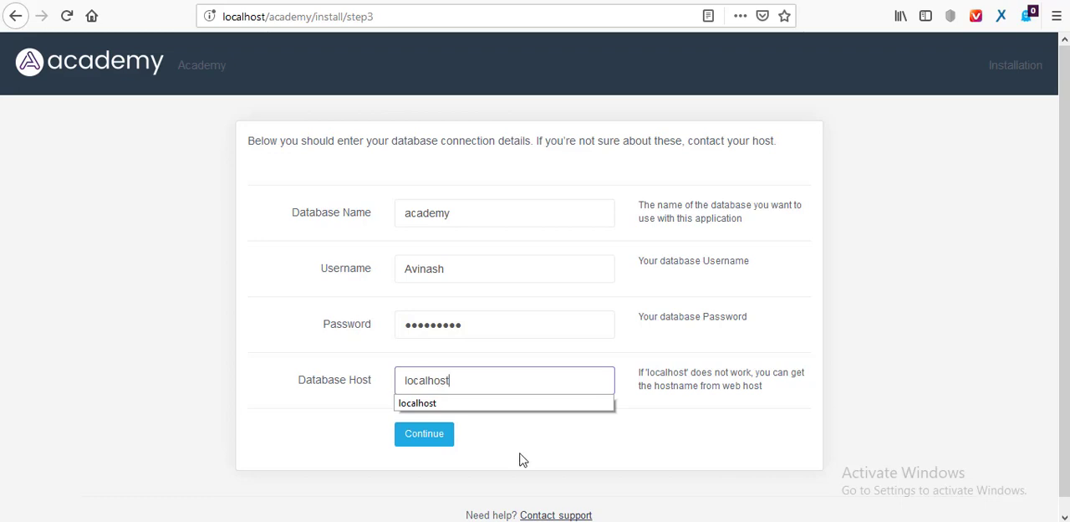
Submit the database connection details and run the Academy installation.
click(523, 459)
click(423, 436)
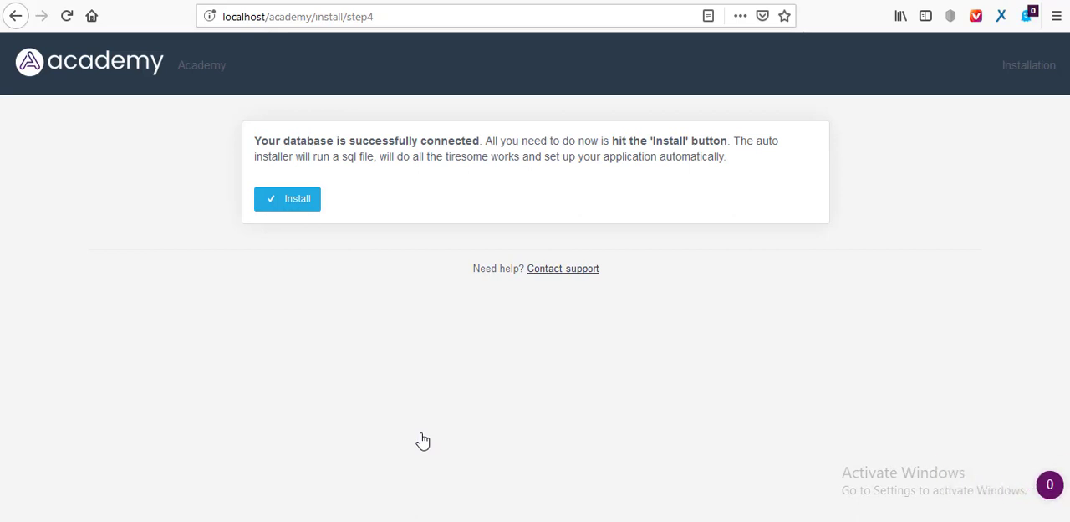
click(297, 199)
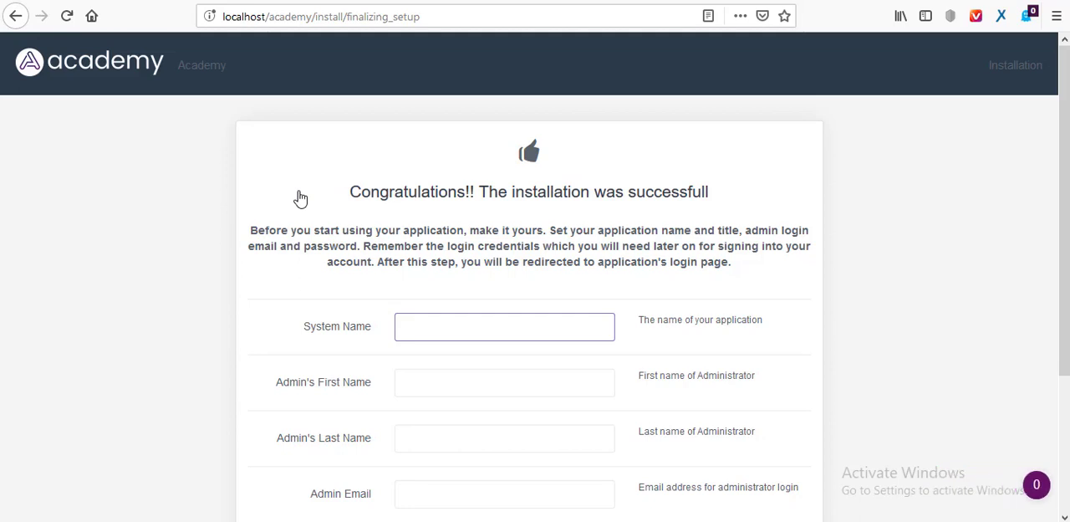
Set the system name to Da-viruz Systems and fill in the administrator's first and last names.
text(Da)
key(Down)
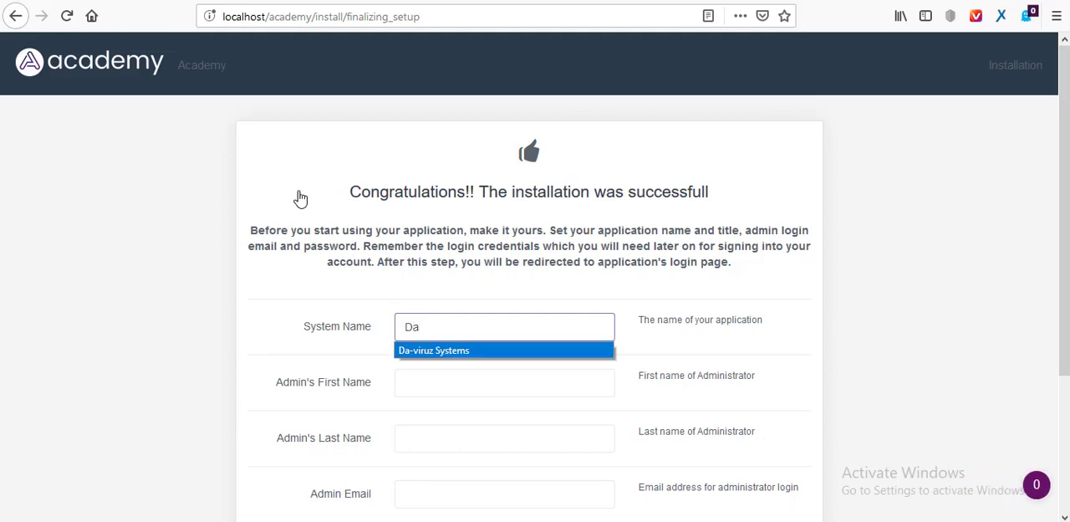
key(Return)
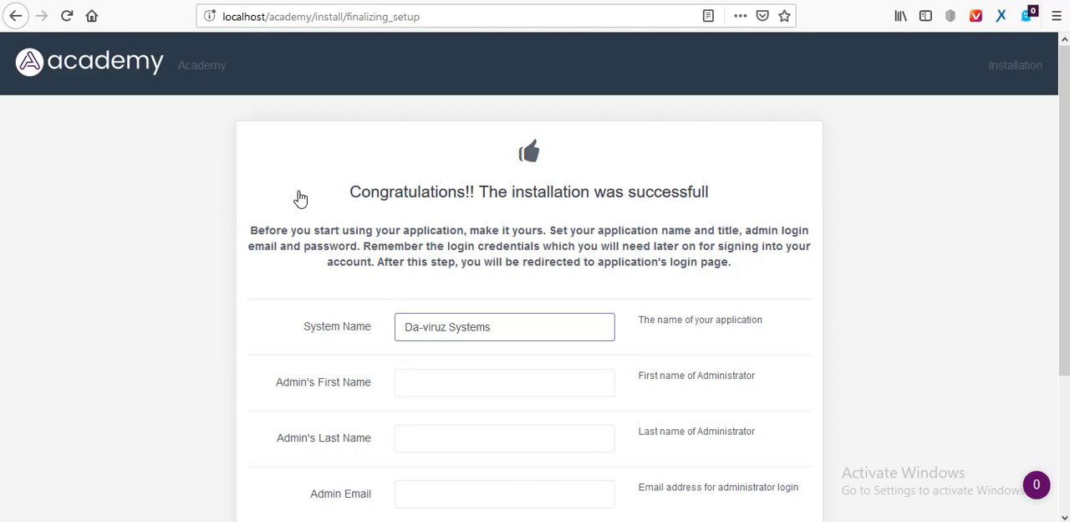
click(444, 381)
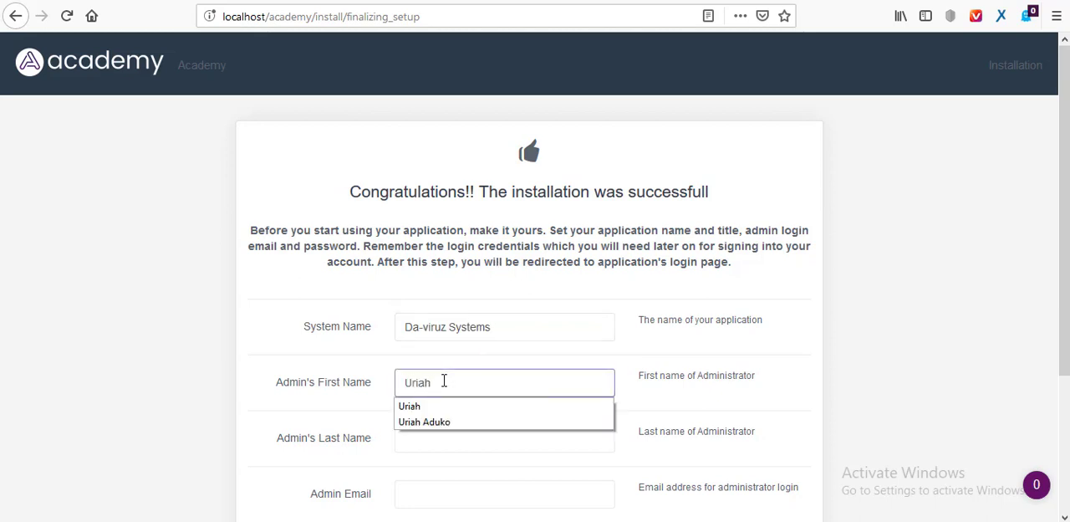
click(421, 439)
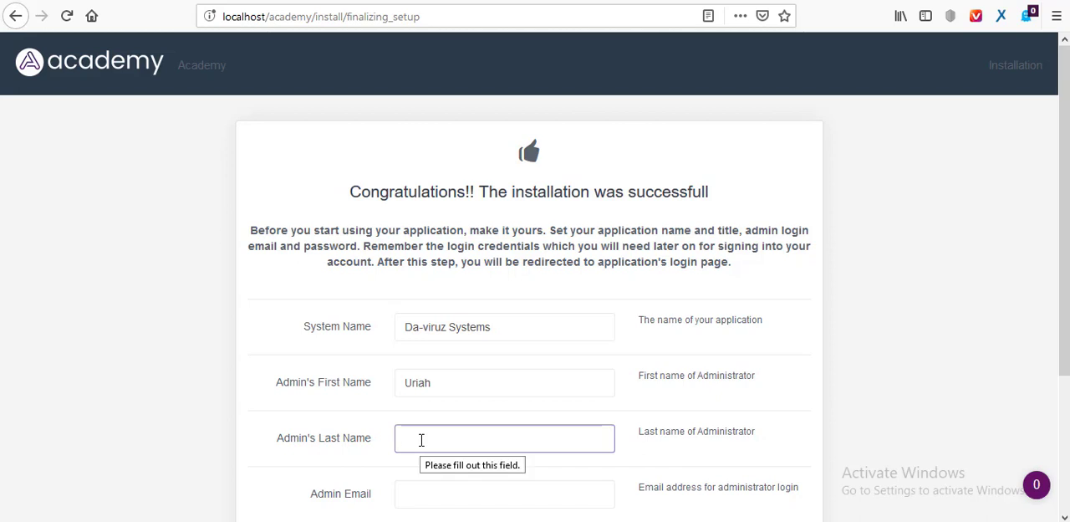
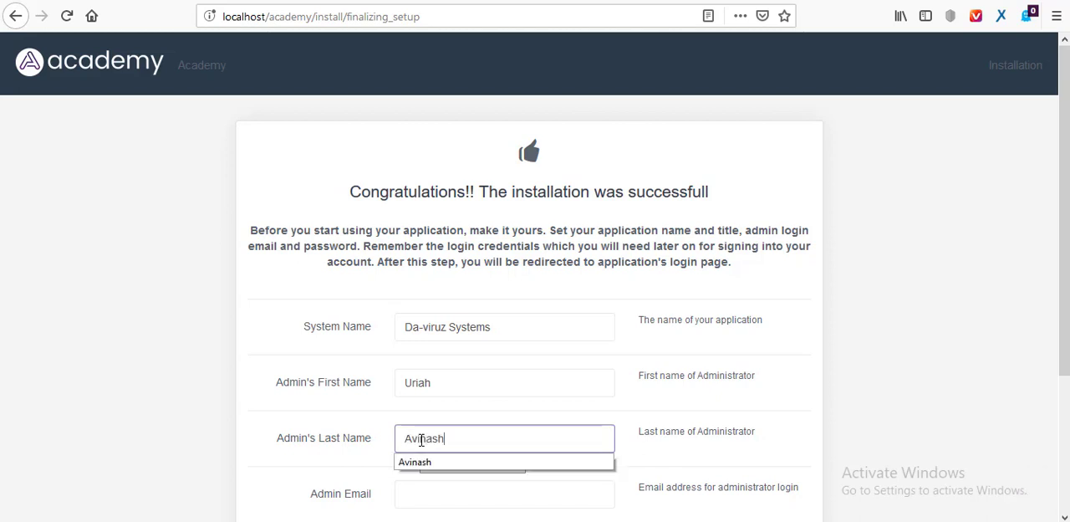
Fill in the administrator's email and login password, and submit the final setup form.
click(418, 493)
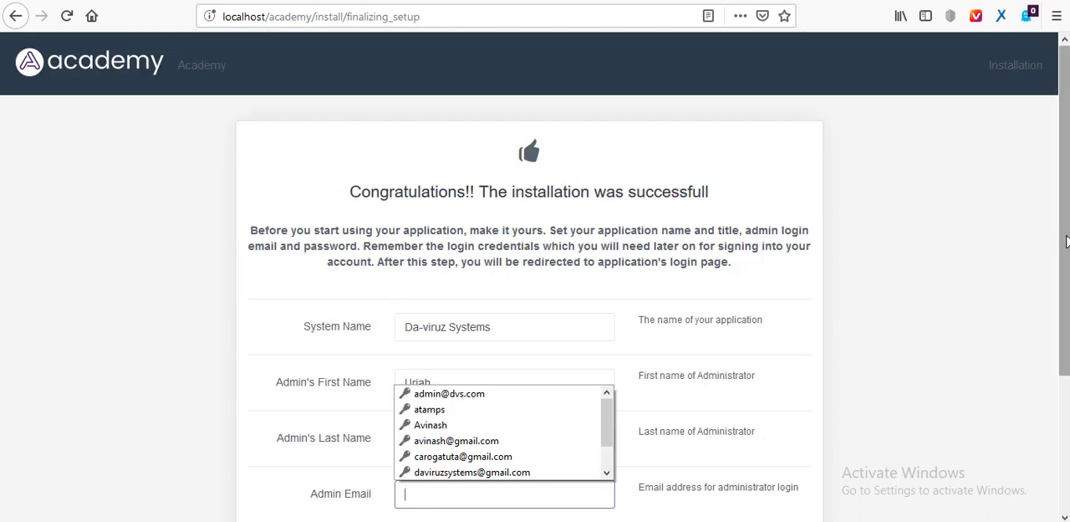
drag(1067, 242, 1056, 383)
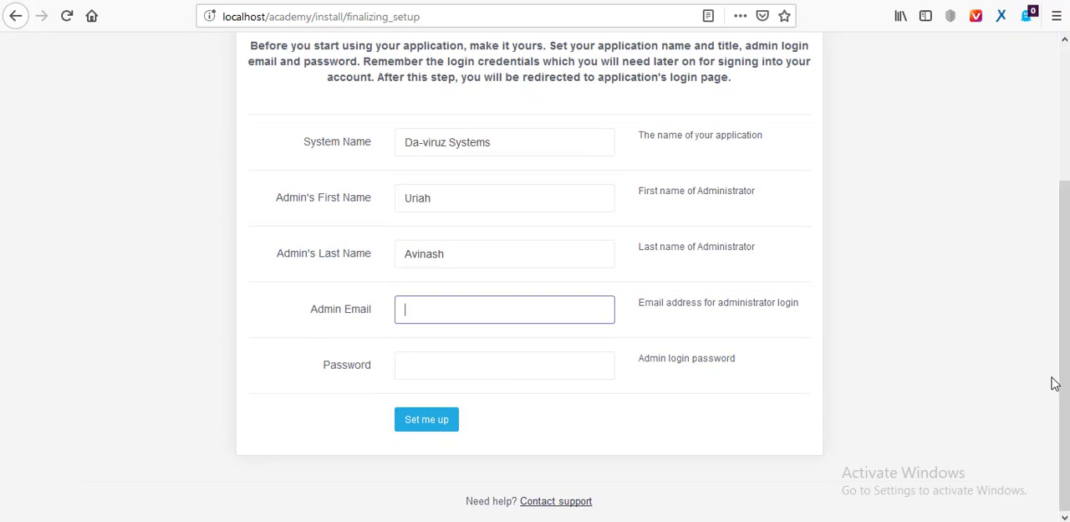
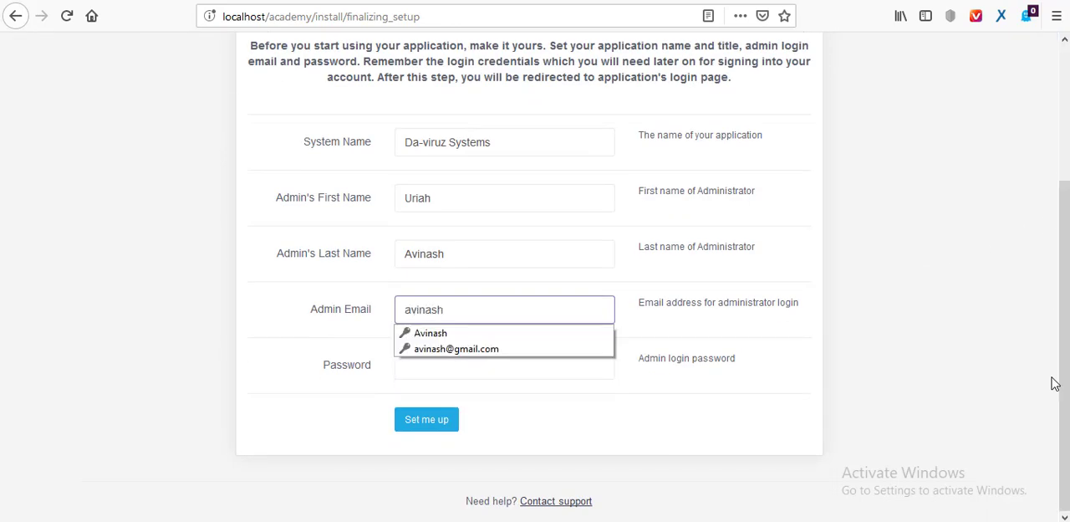
click(499, 352)
click(479, 370)
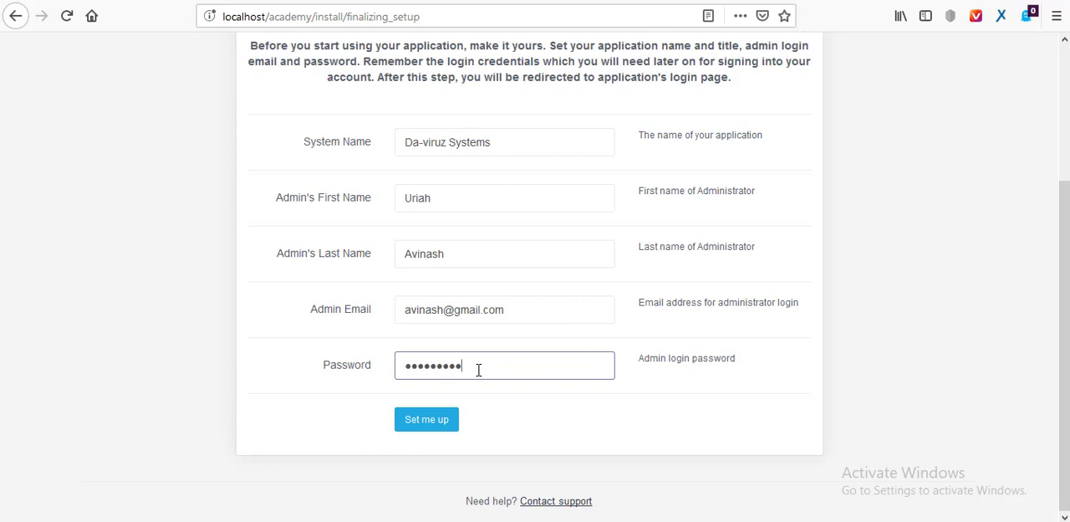
click(421, 432)
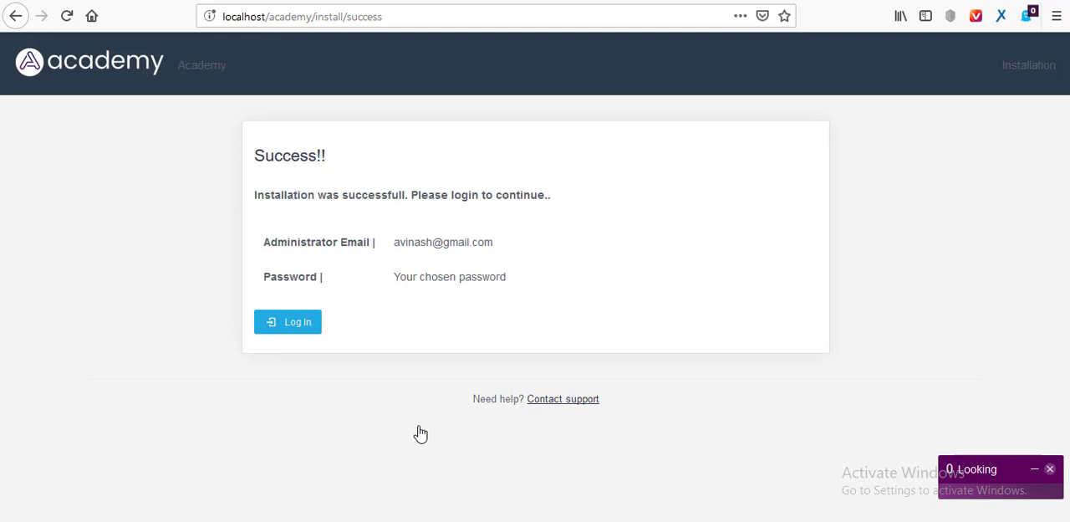
Proceed to the login page and log in with the saved administrator email and password.
click(297, 322)
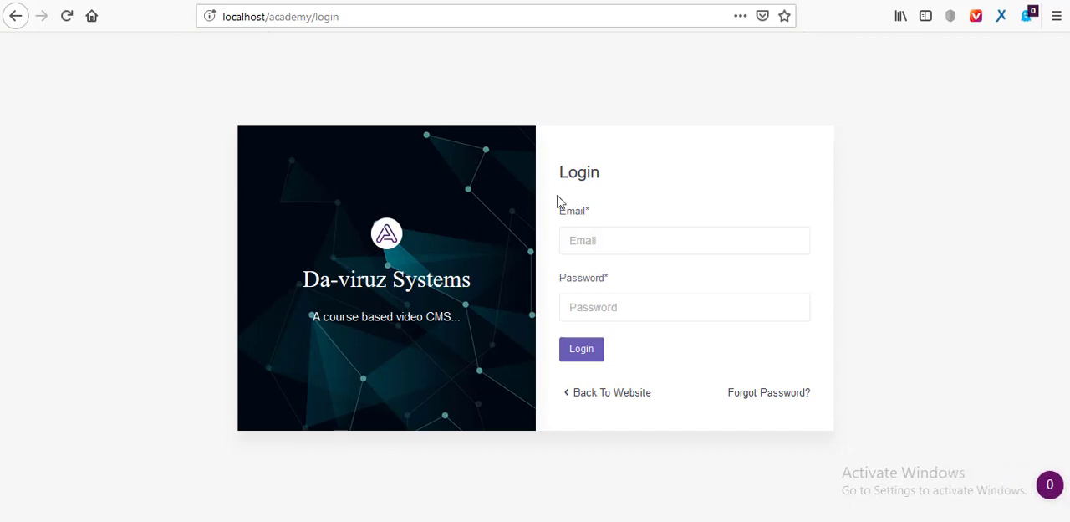
click(611, 243)
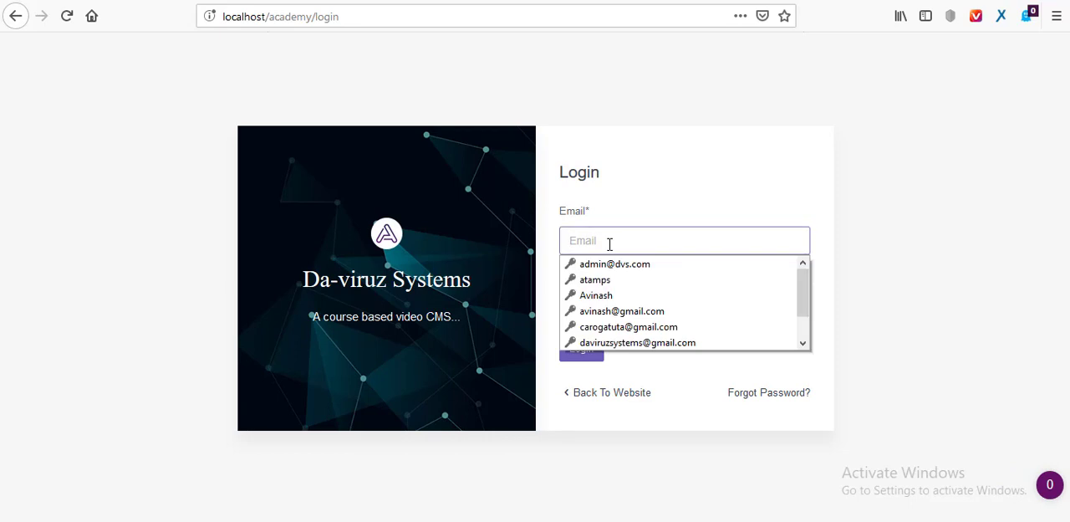
click(649, 311)
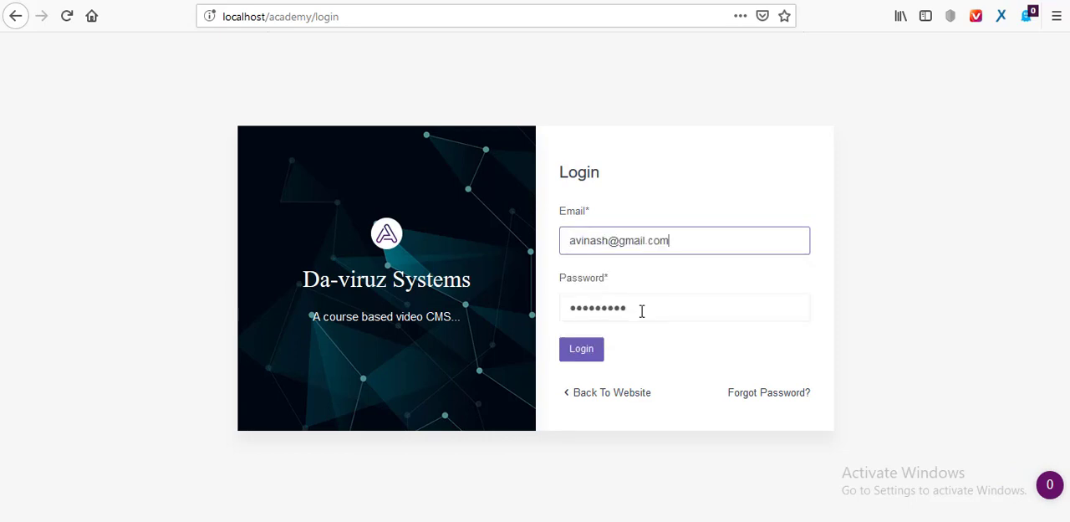
click(572, 351)
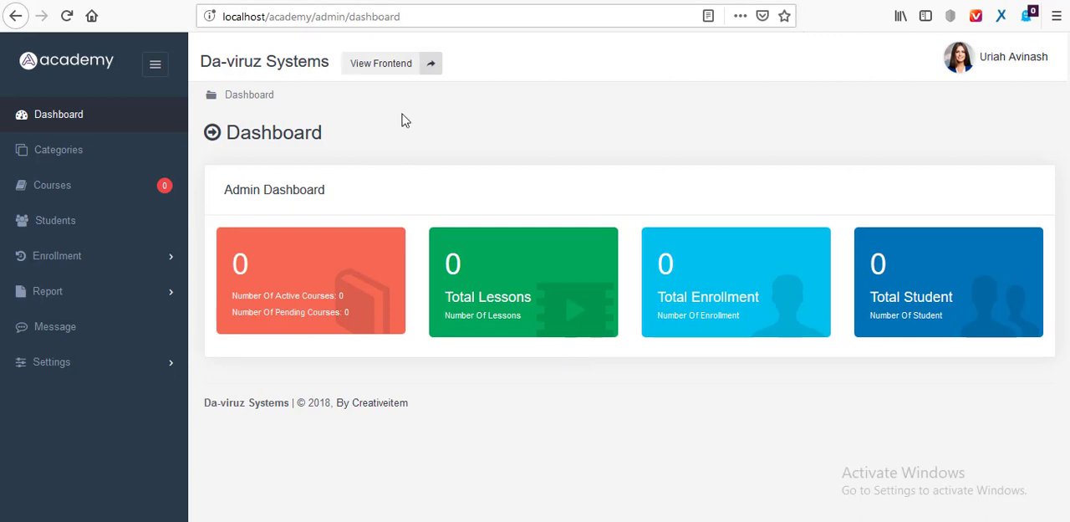
View the site's frontend home page down to its footer and return to the admin dashboard.
click(396, 72)
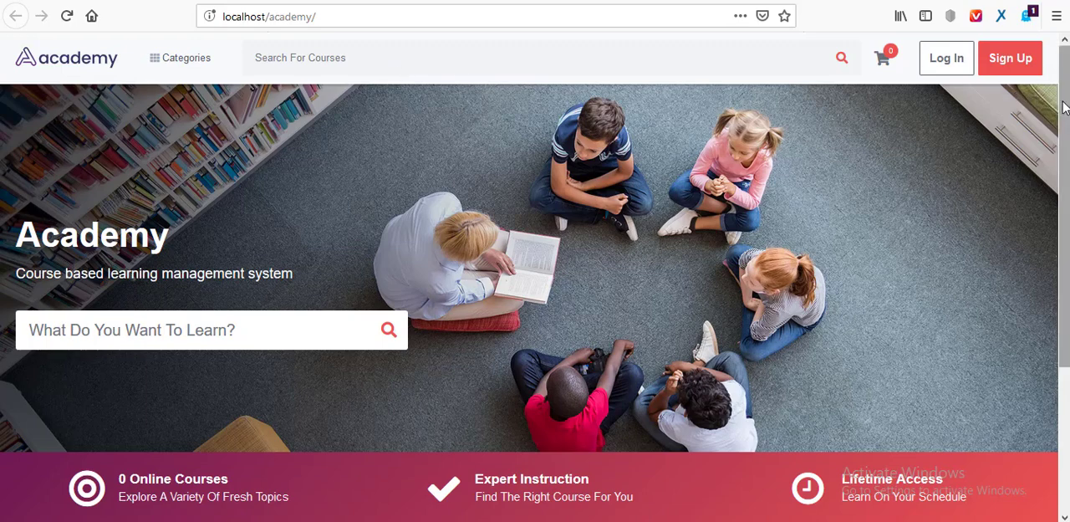
scroll(1065, 106, down, 3)
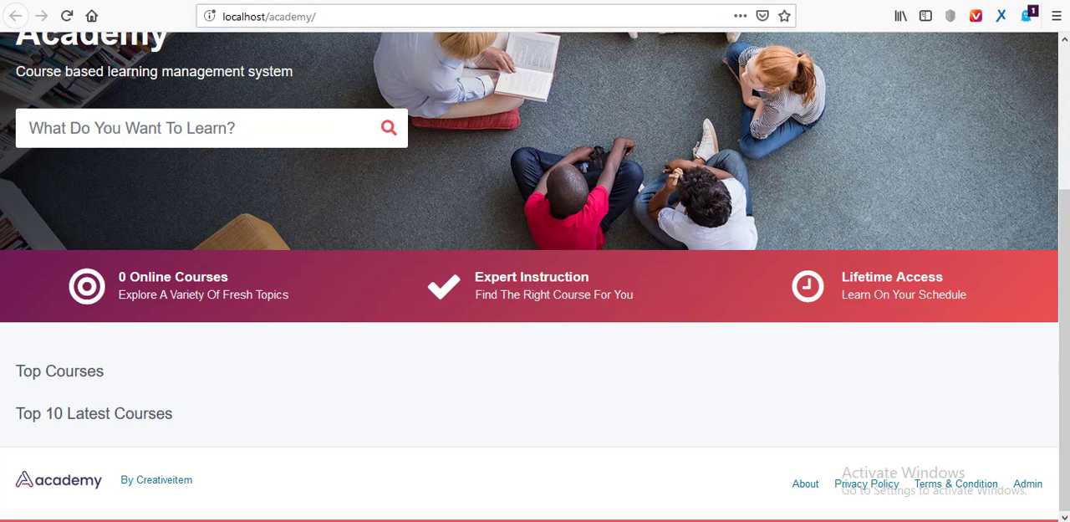
key(ctrl+Tab)
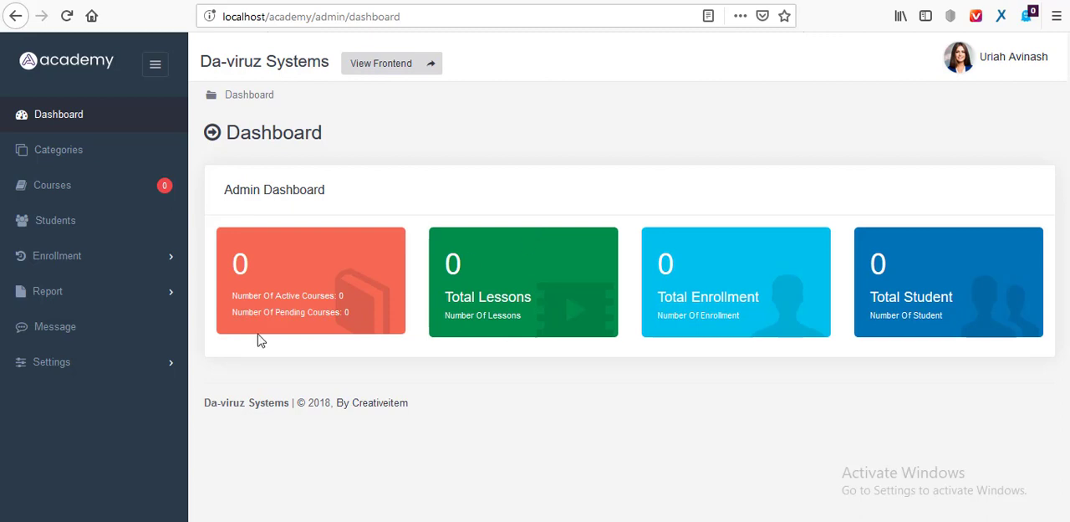
Look through the System, Frontend, Instructor and Payment settings pages of the admin area.
click(109, 372)
click(96, 407)
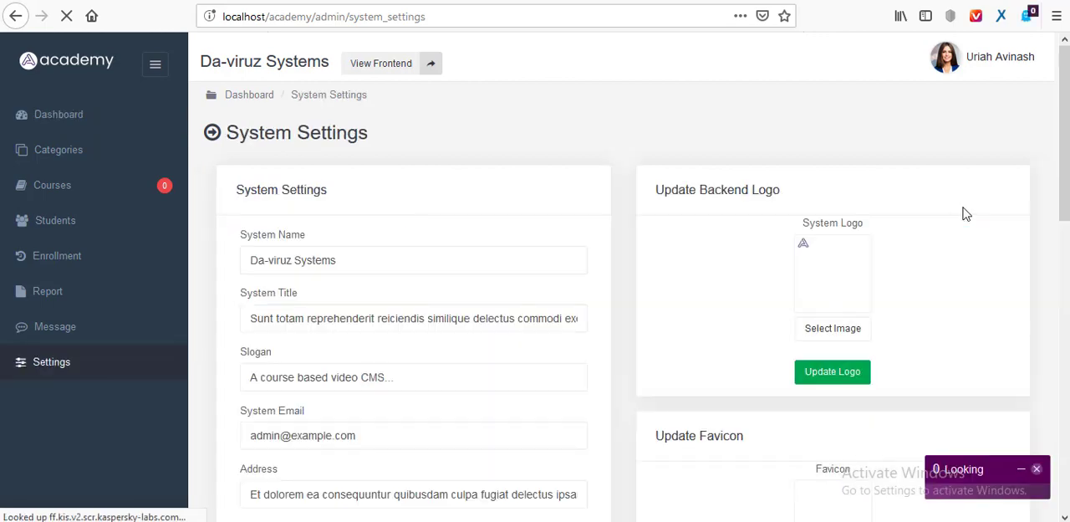
drag(1066, 95, 714, 197)
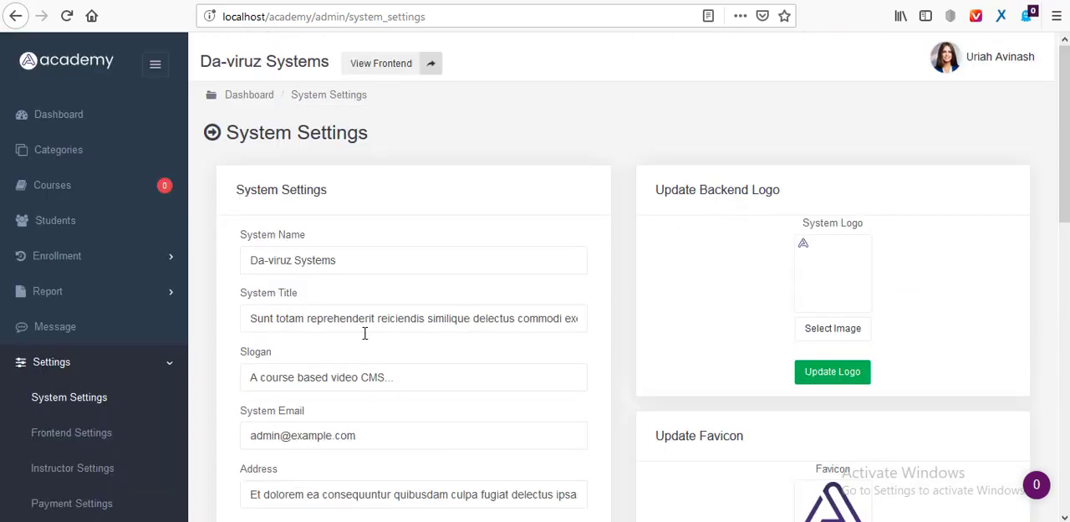
click(120, 435)
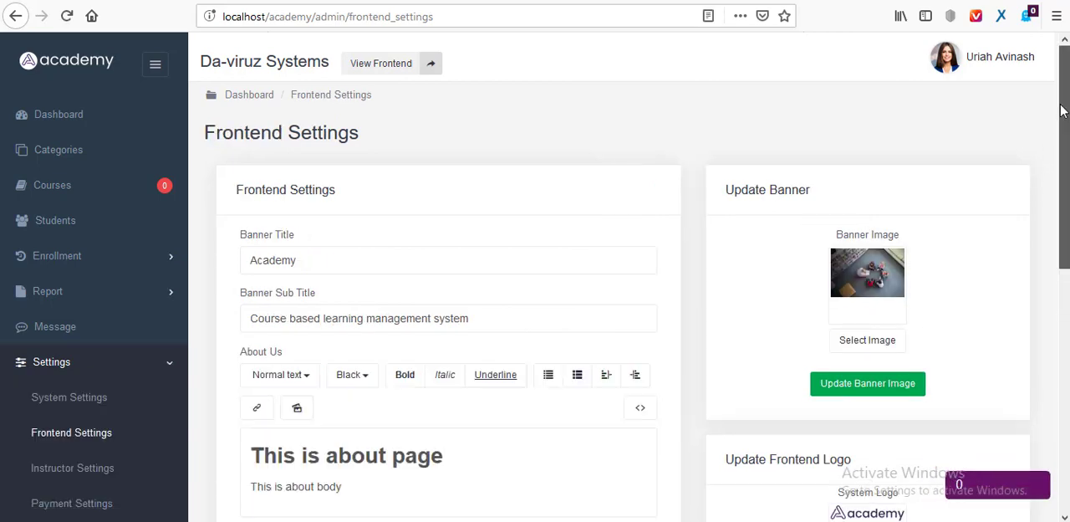
drag(1062, 111, 1062, 163)
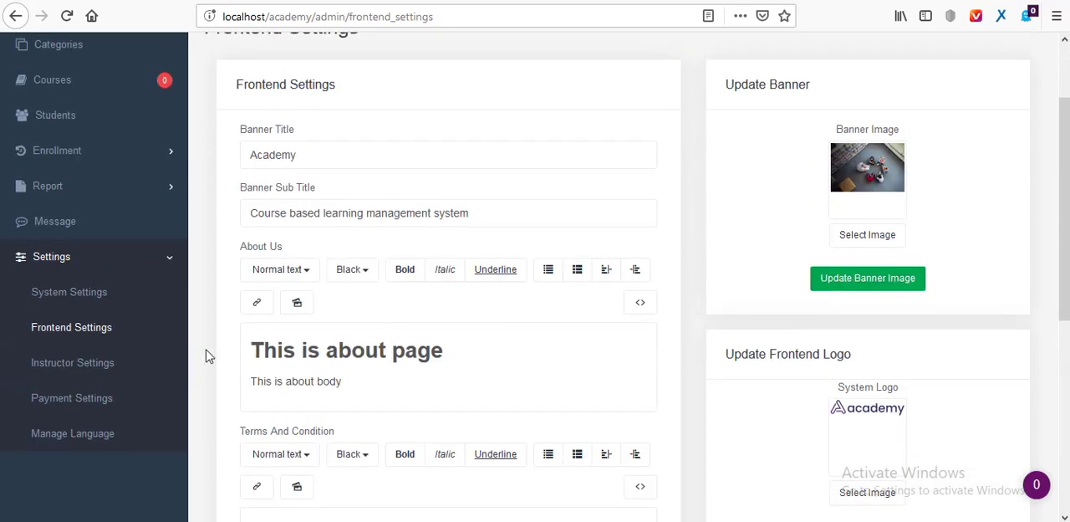
click(105, 364)
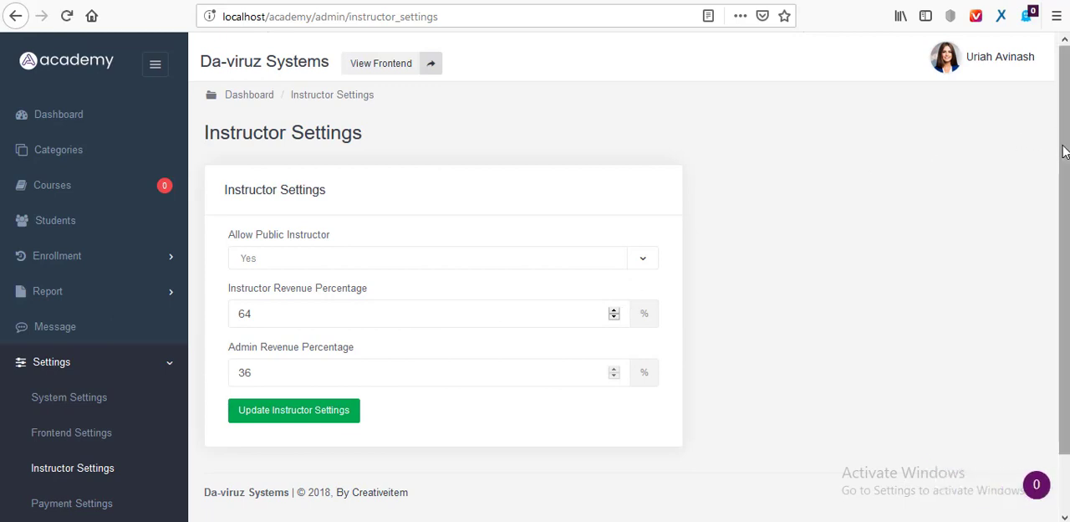
scroll(1063, 151, down, 1)
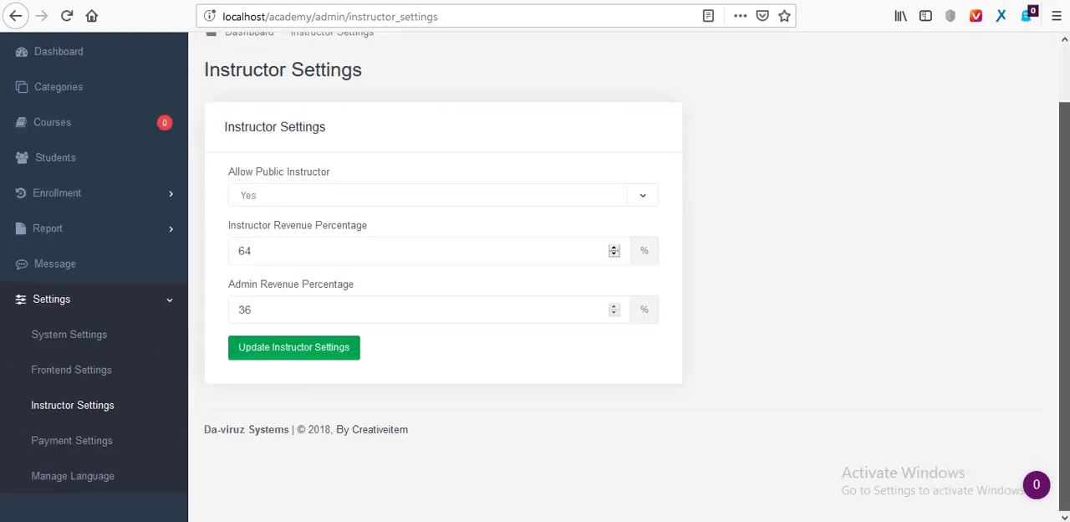
click(73, 444)
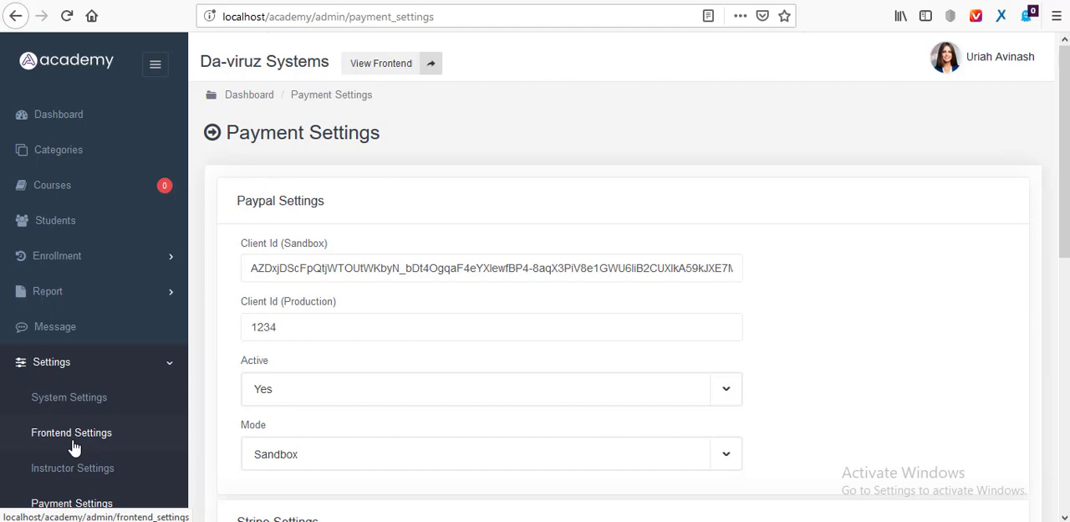
Switch to File Explorer and open the update_pack folder inside Desktop\academy-1.2\academy.
key(alt+Tab)
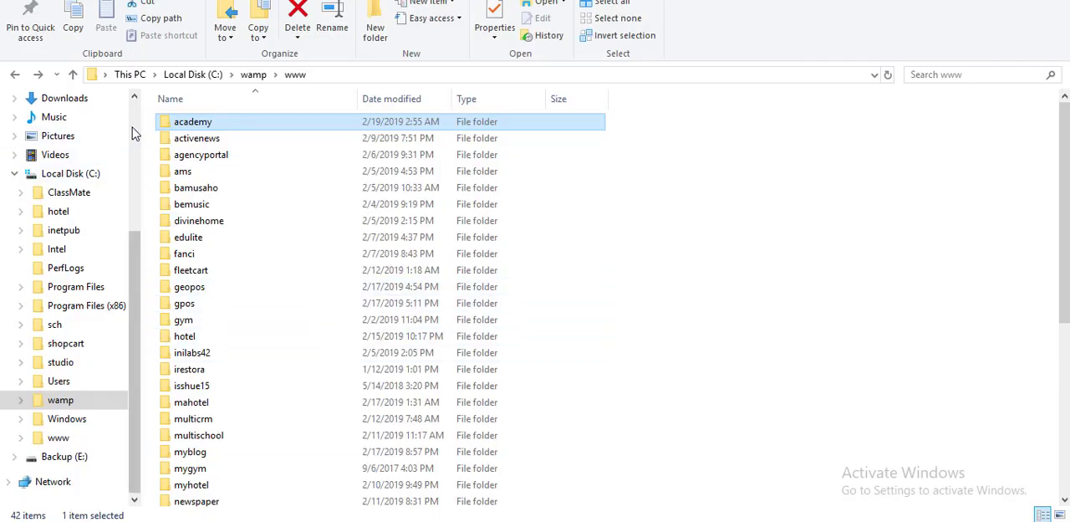
scroll(132, 134, up, 4)
click(58, 130)
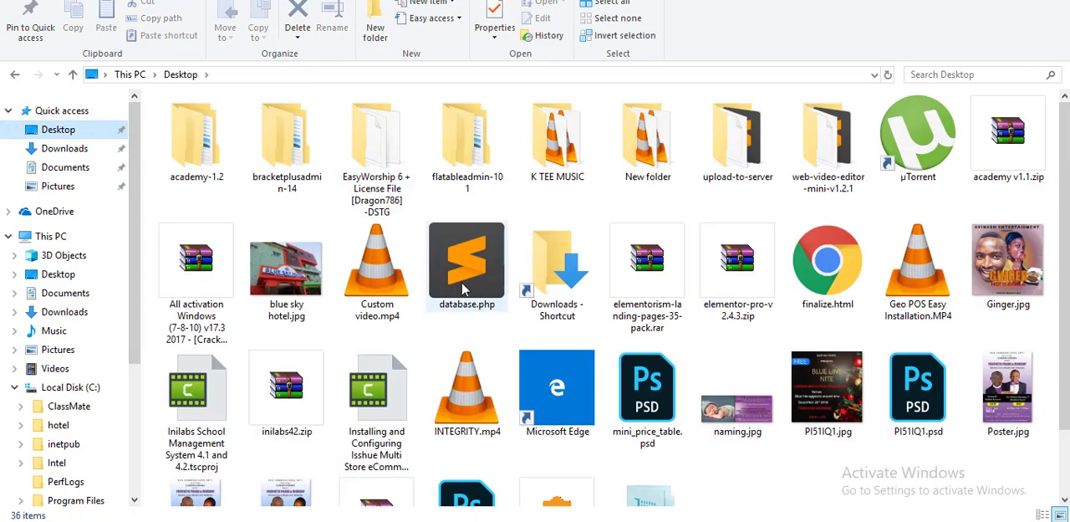
double_click(214, 174)
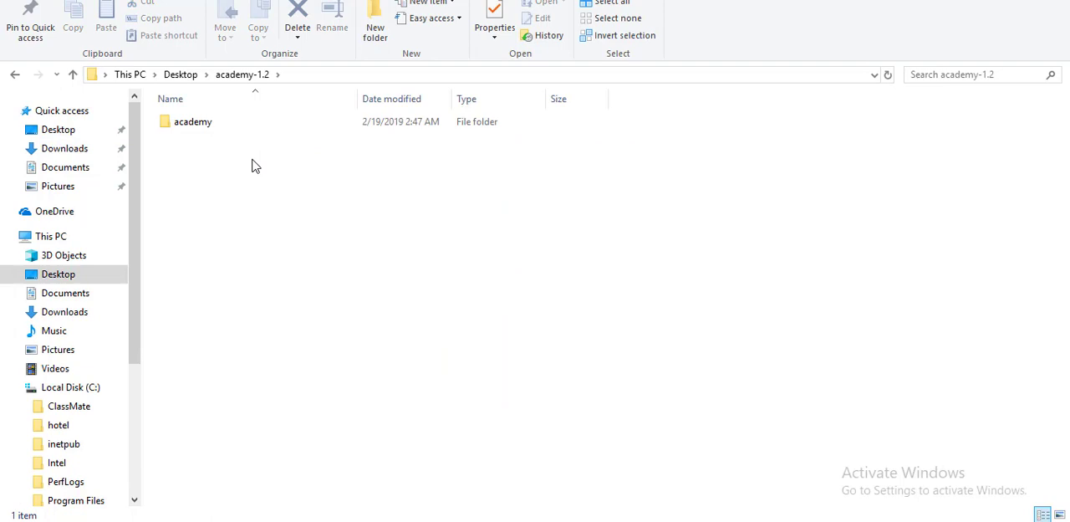
double_click(197, 124)
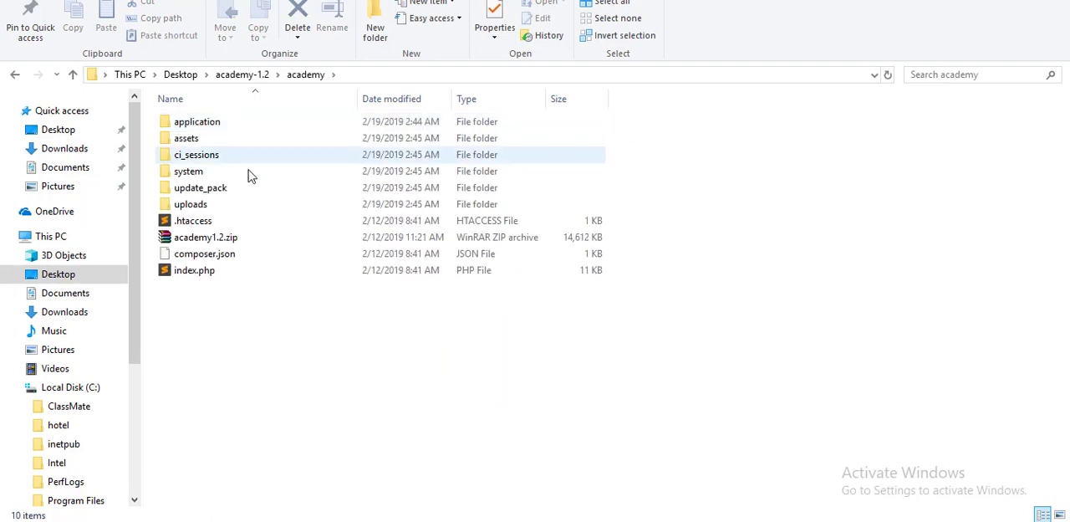
click(213, 191)
double_click(213, 191)
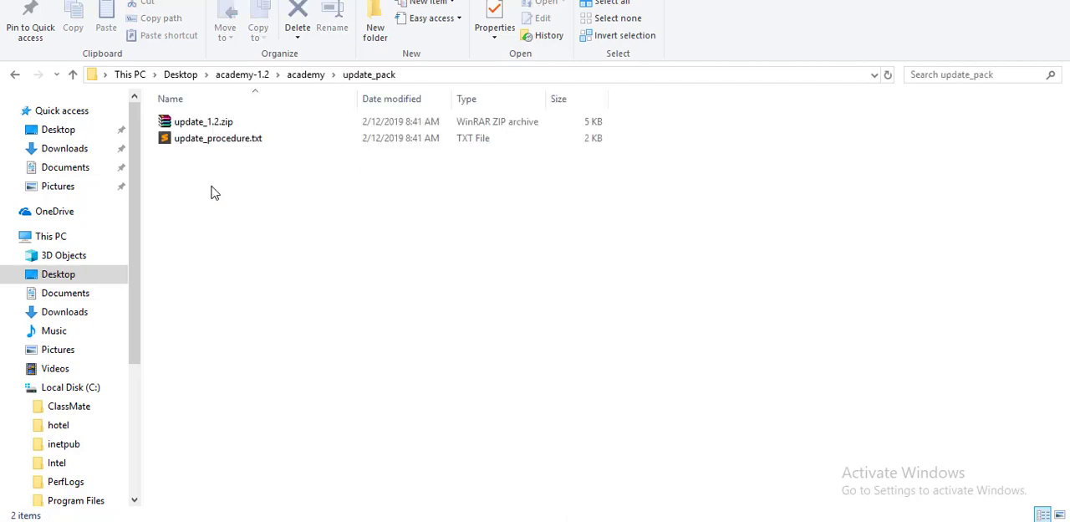
Extract the update_1.2 folder from update_1.2.zip into update_pack and open the extracted folder.
click(208, 131)
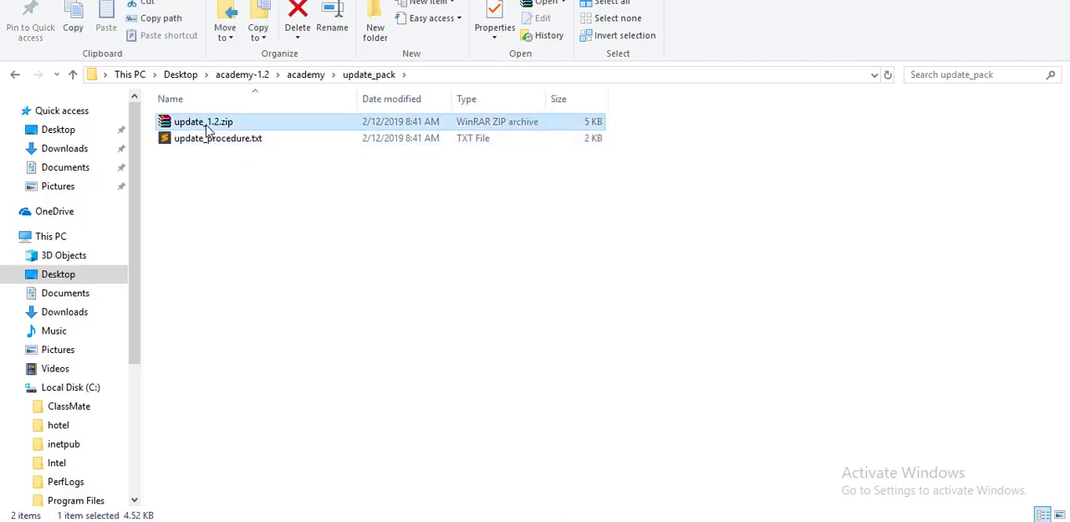
double_click(208, 131)
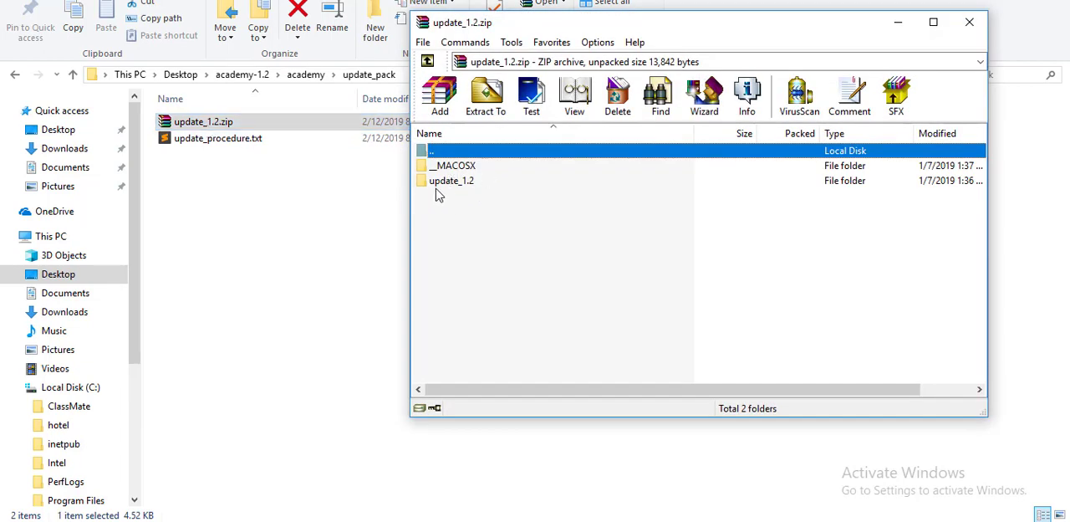
drag(418, 185, 273, 226)
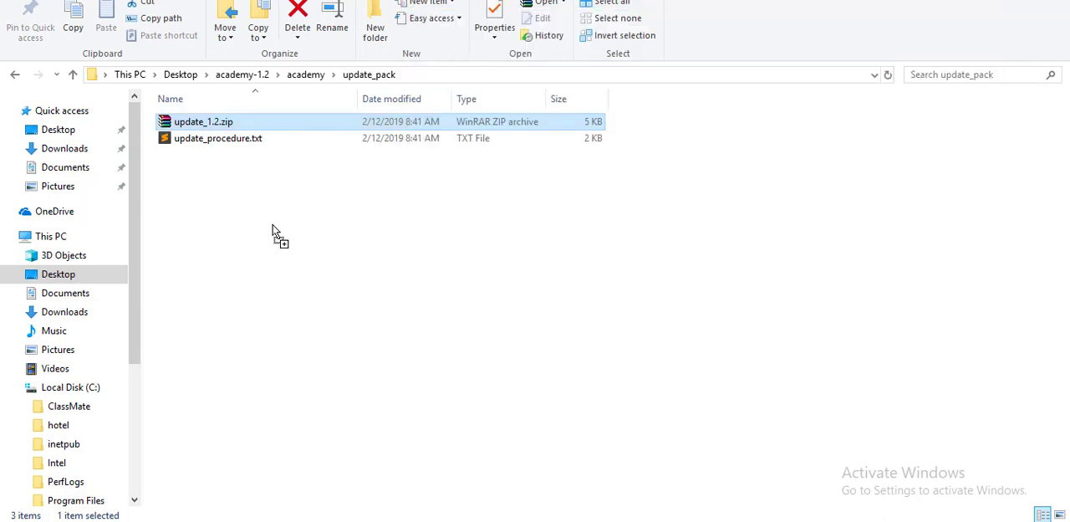
double_click(213, 123)
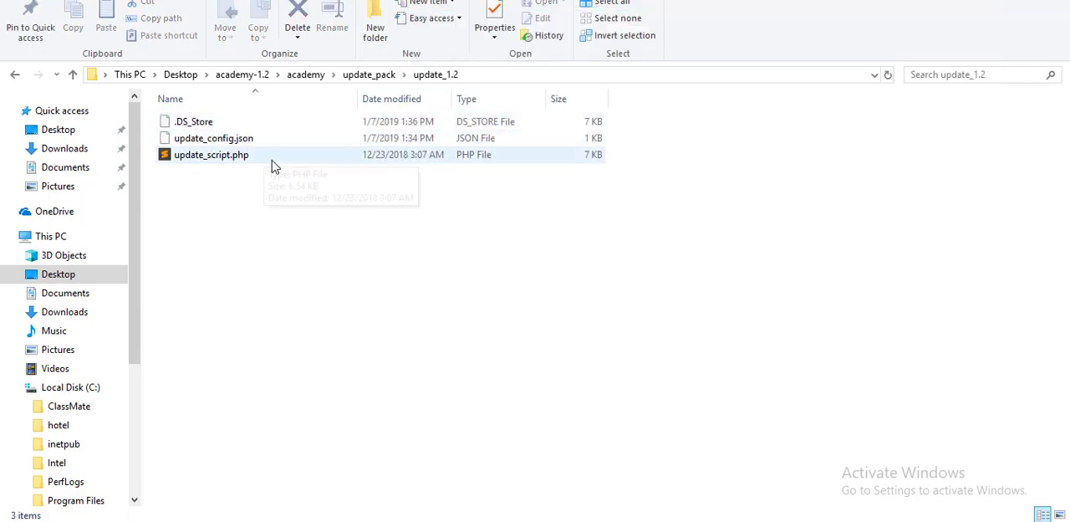
Compress the three files in the update_1.2 folder into a ZIP-format archive named update_1.2.zip.
drag(286, 185, 182, 124)
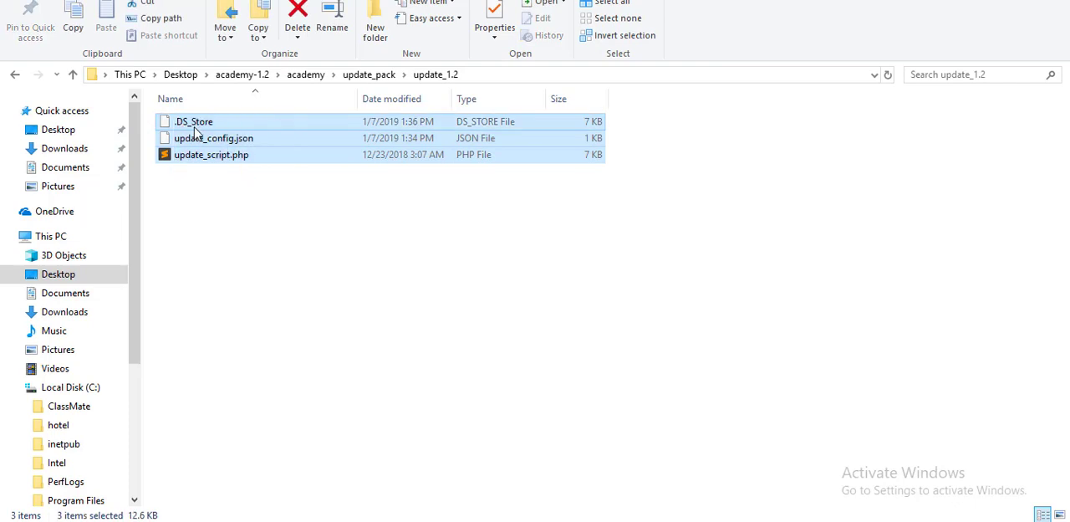
right_click(195, 128)
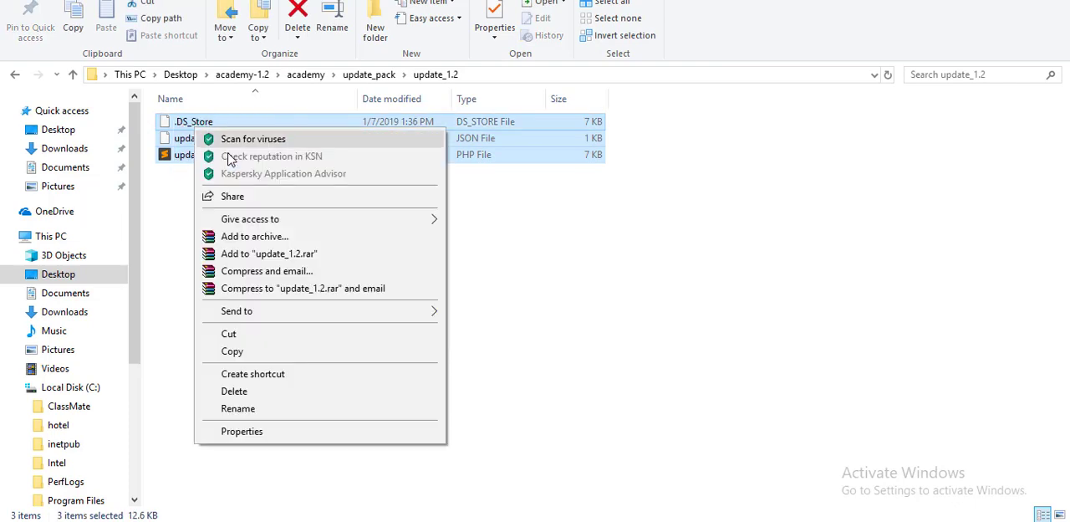
click(256, 237)
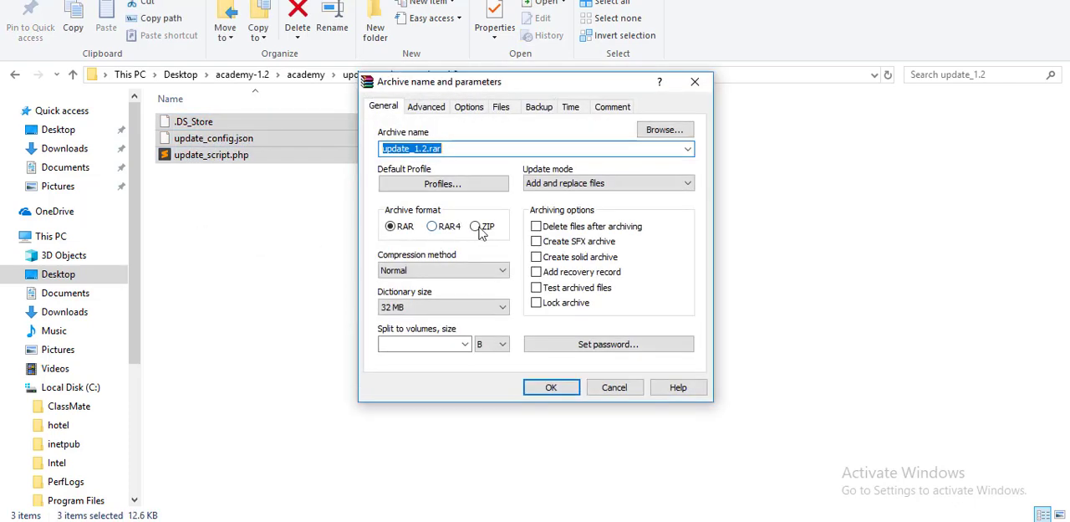
click(478, 227)
click(551, 387)
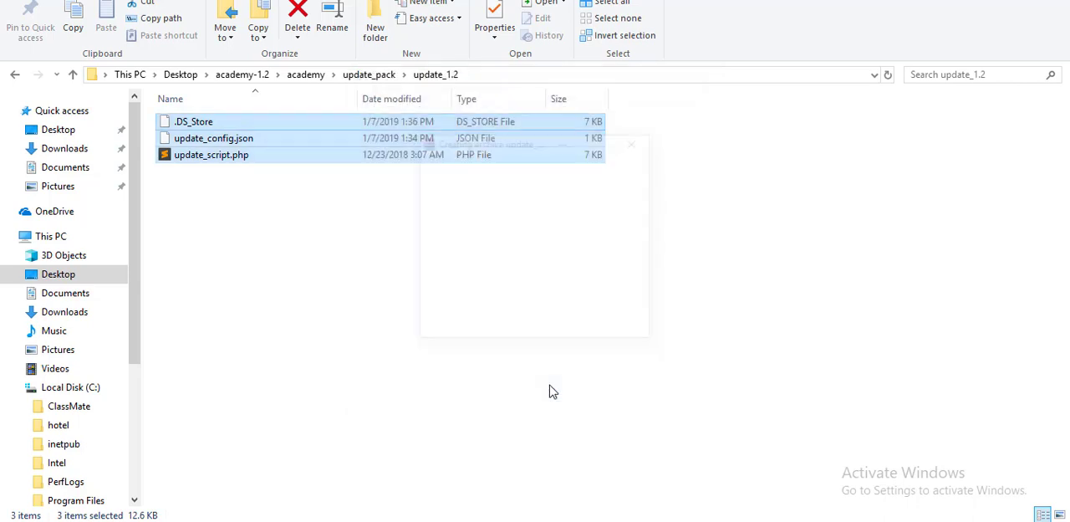
Switch to the browser and open the System Settings page at its Update Product section.
click(351, 520)
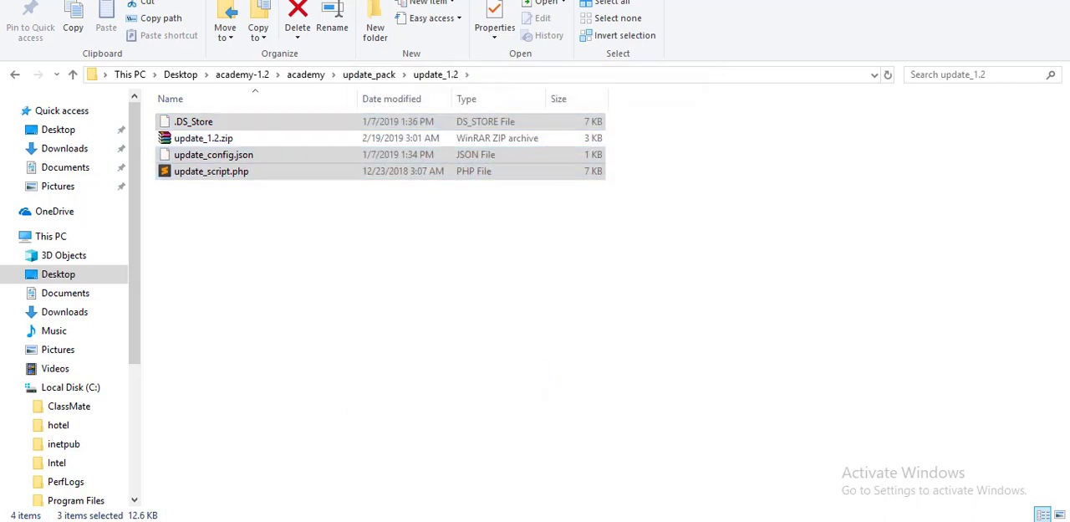
click(66, 396)
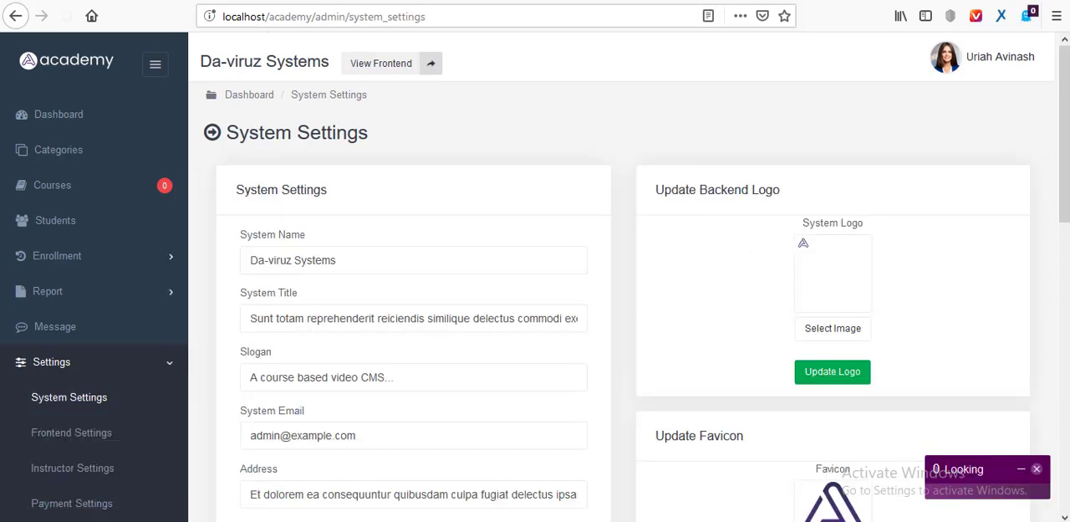
drag(1063, 162, 1063, 450)
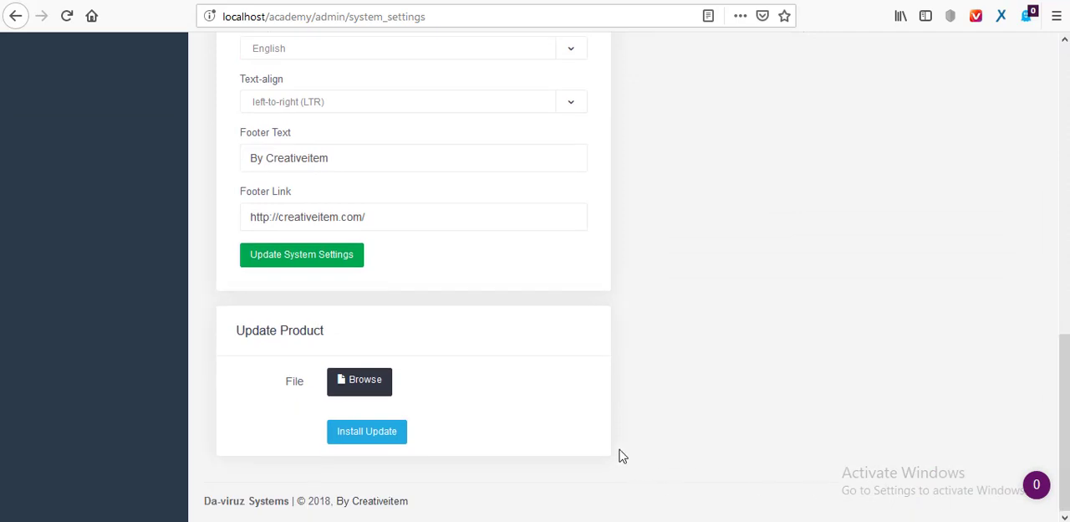
Choose update_1.2.zip from Desktop\academy-1.2\academy\update_pack\update_1.2 as the product update file and install the update.
click(366, 381)
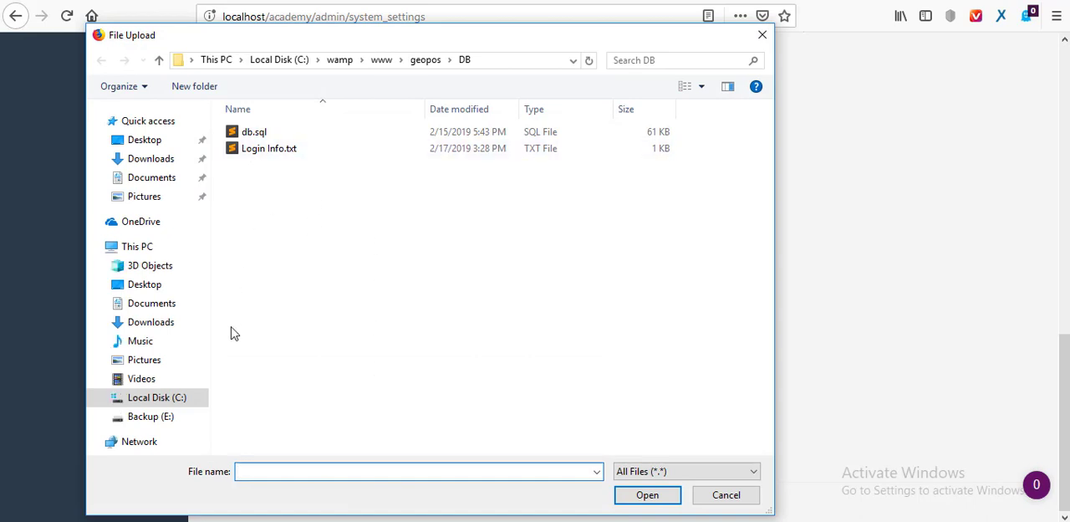
click(379, 62)
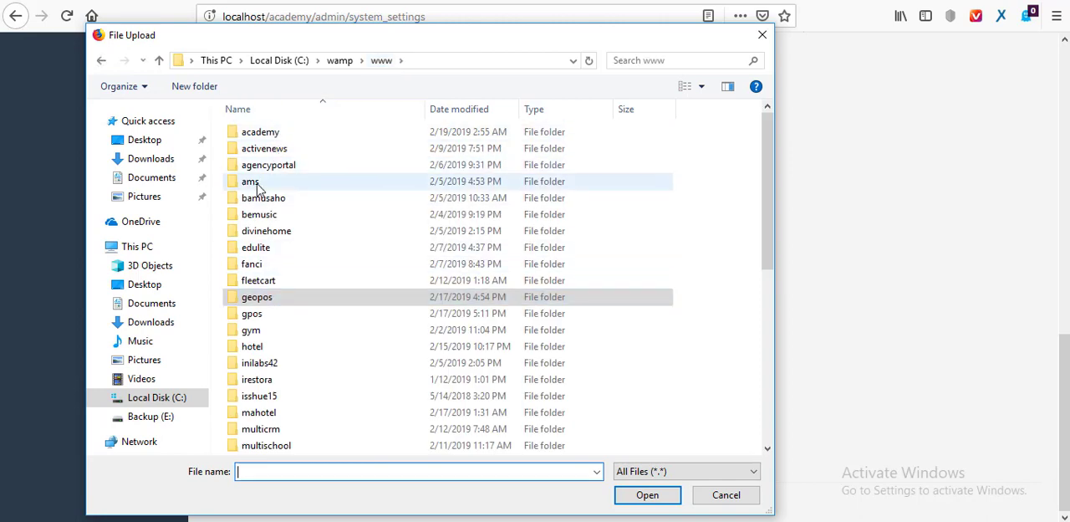
click(144, 141)
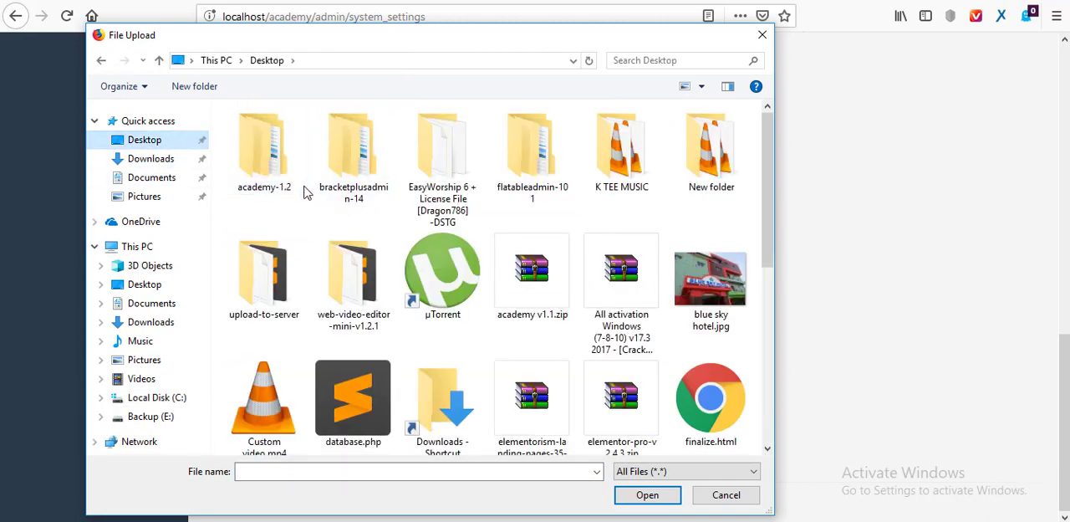
double_click(264, 148)
double_click(269, 136)
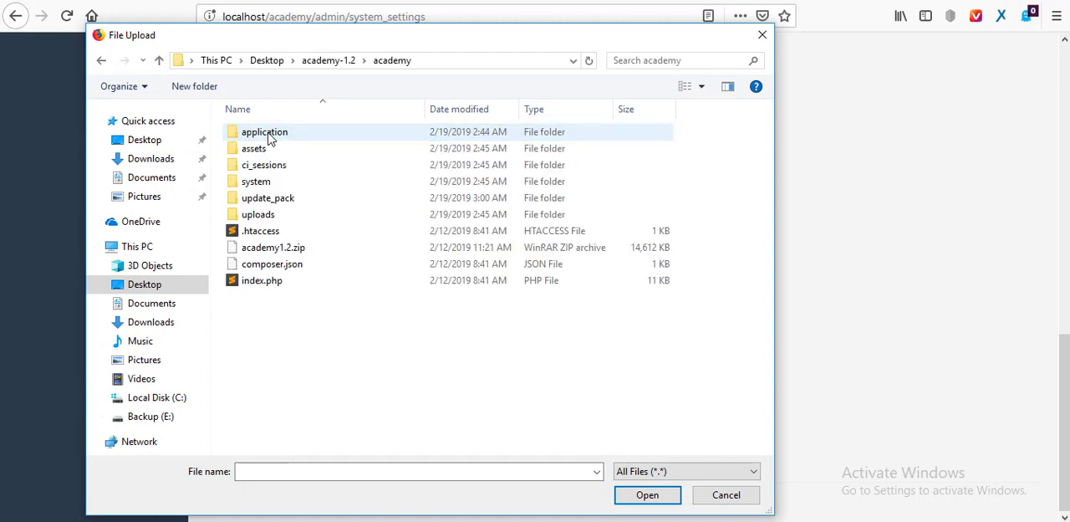
double_click(276, 199)
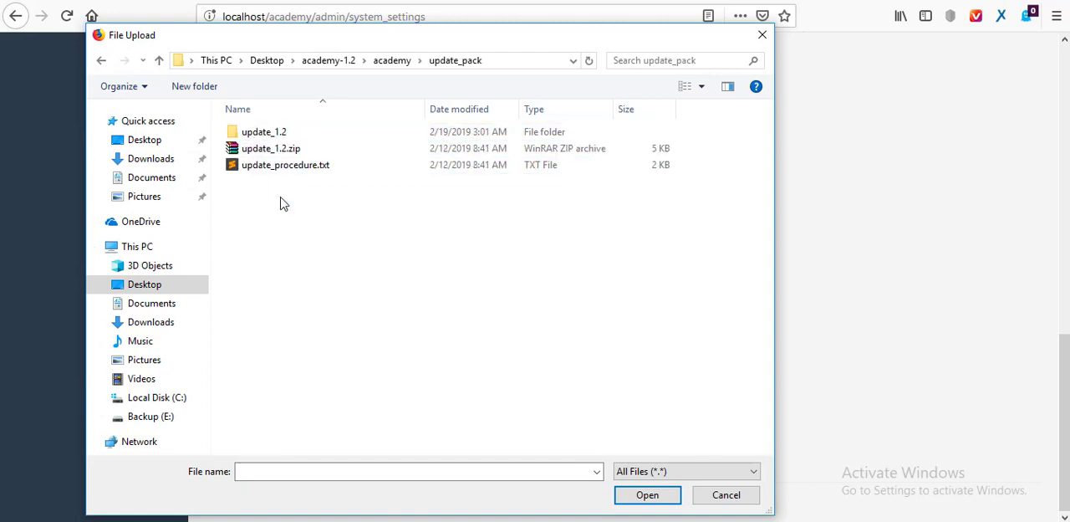
double_click(268, 138)
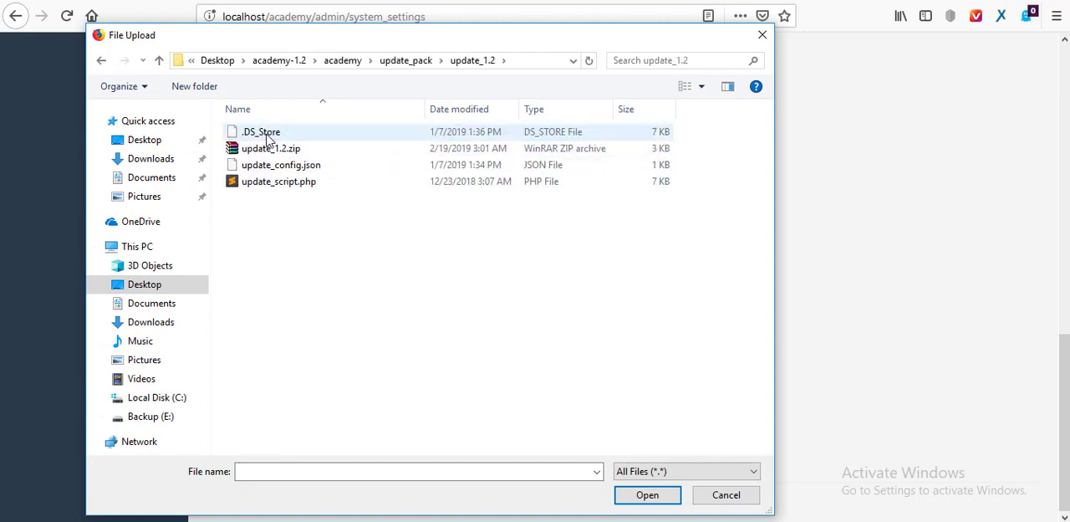
click(264, 151)
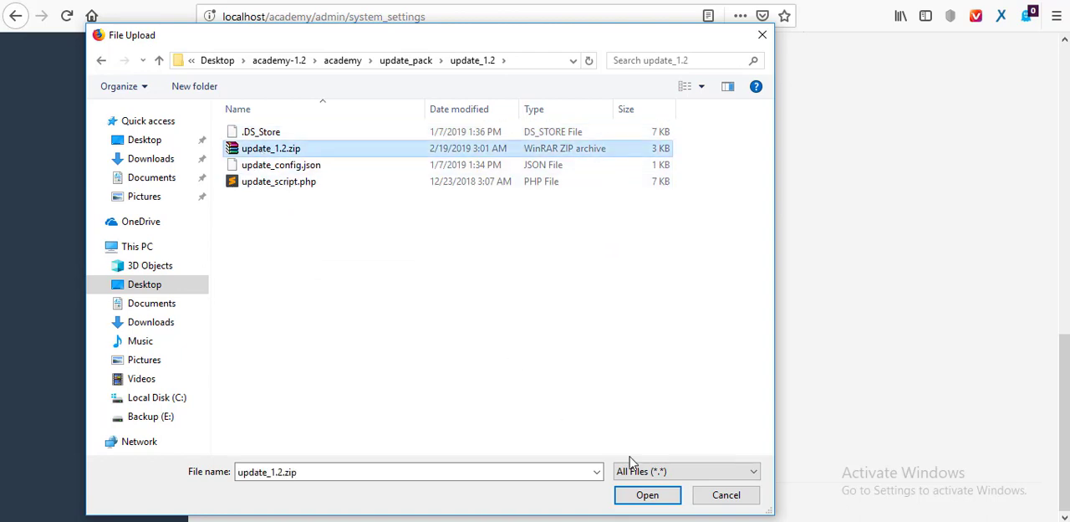
click(647, 494)
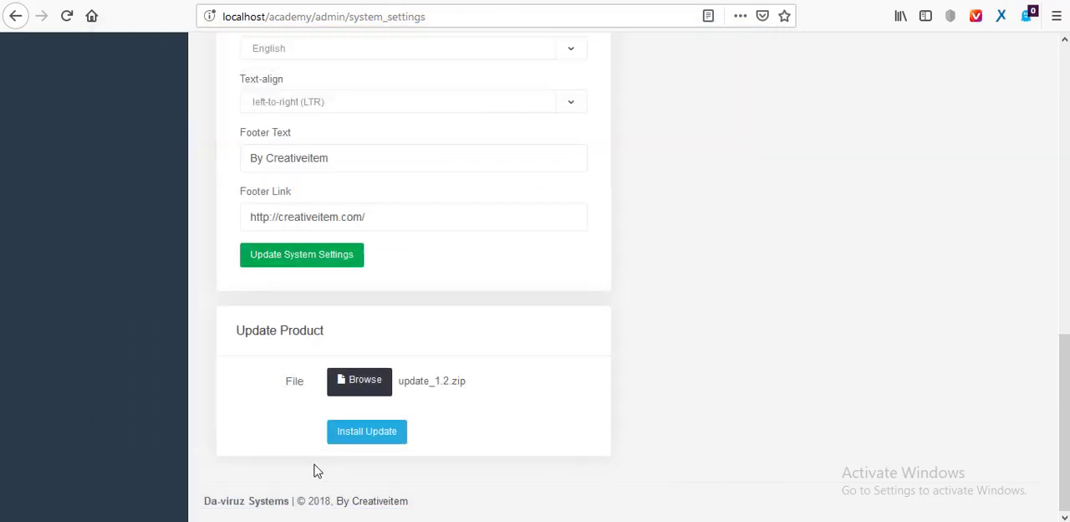
click(368, 432)
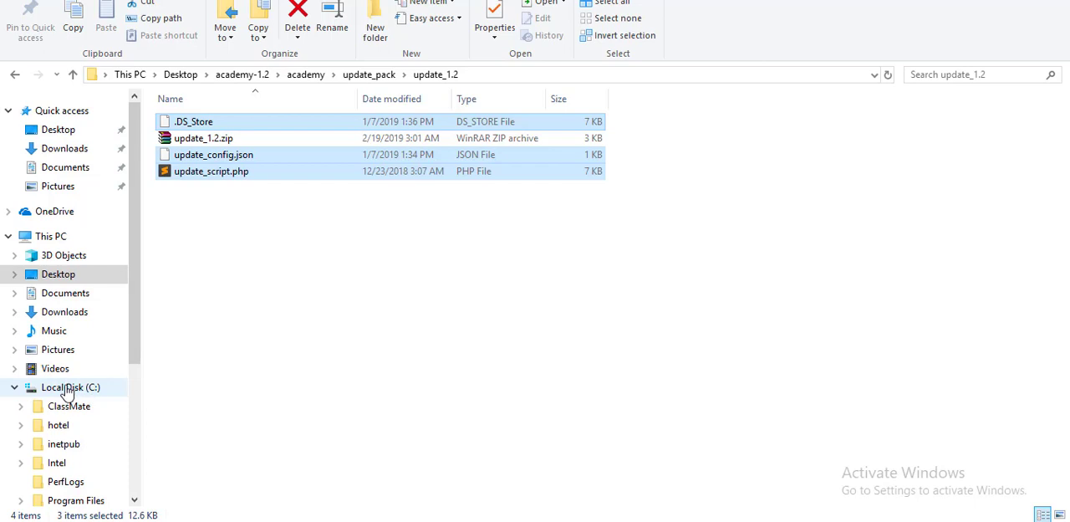
Switch to File Explorer and open the C:\wamp\www\academy\application\config folder.
click(70, 391)
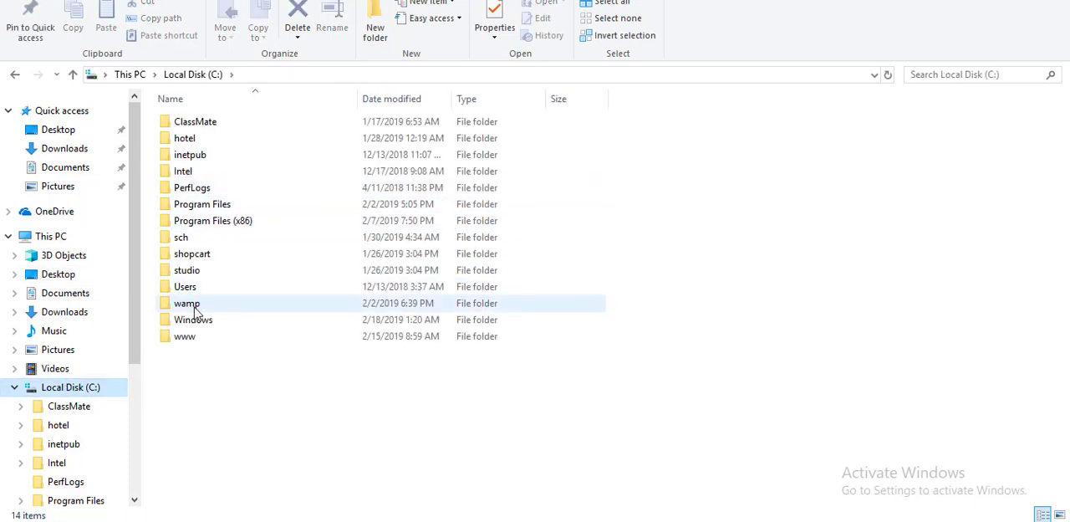
double_click(198, 304)
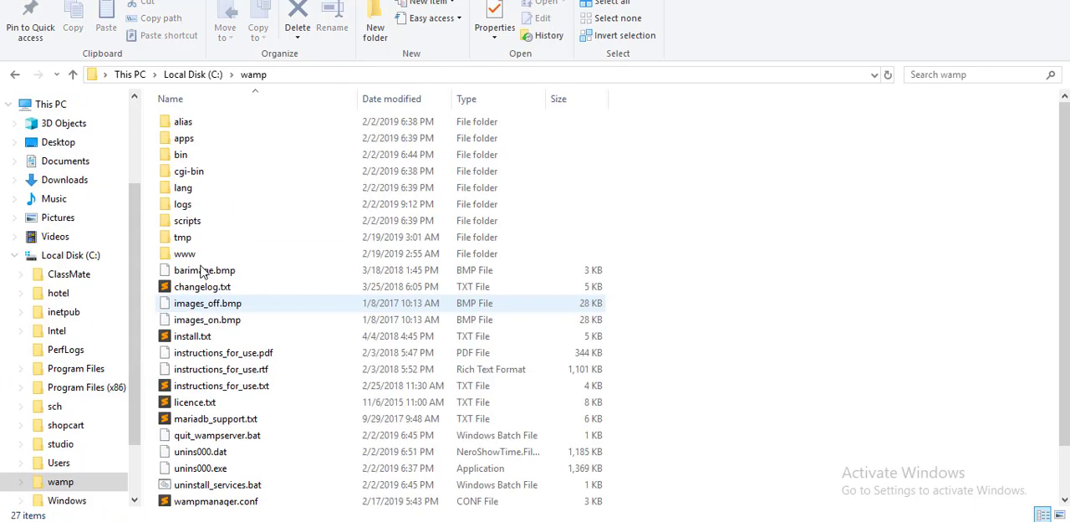
double_click(187, 255)
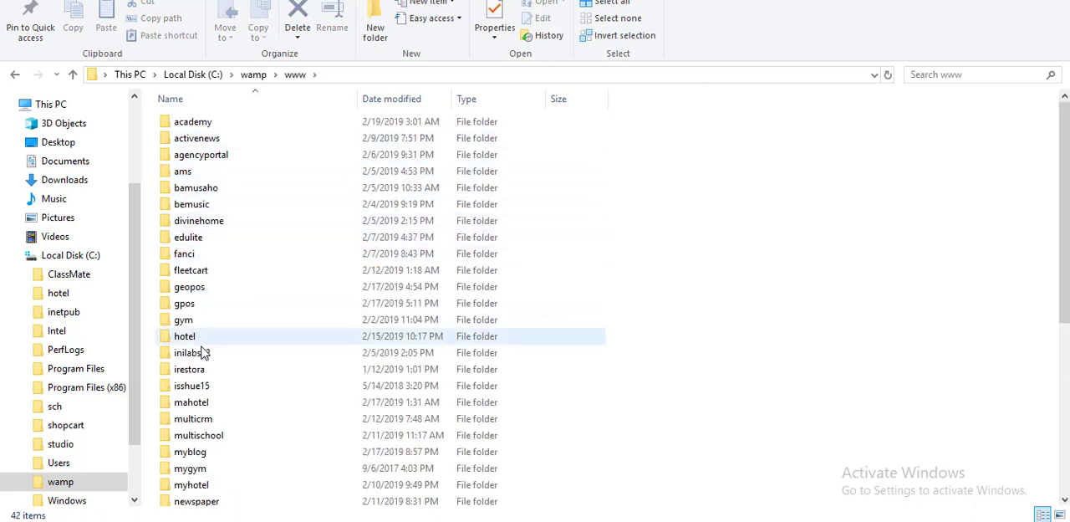
double_click(194, 124)
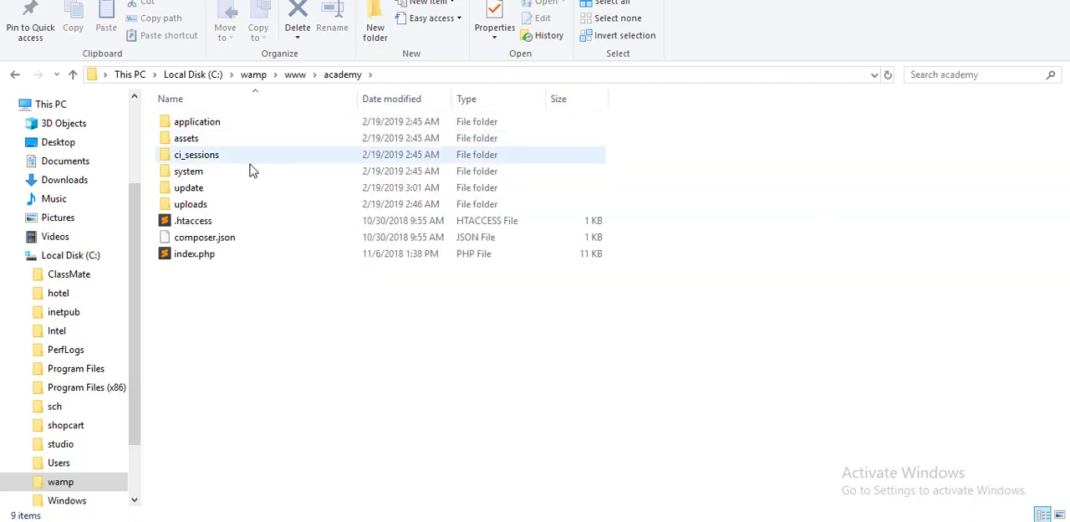
double_click(208, 125)
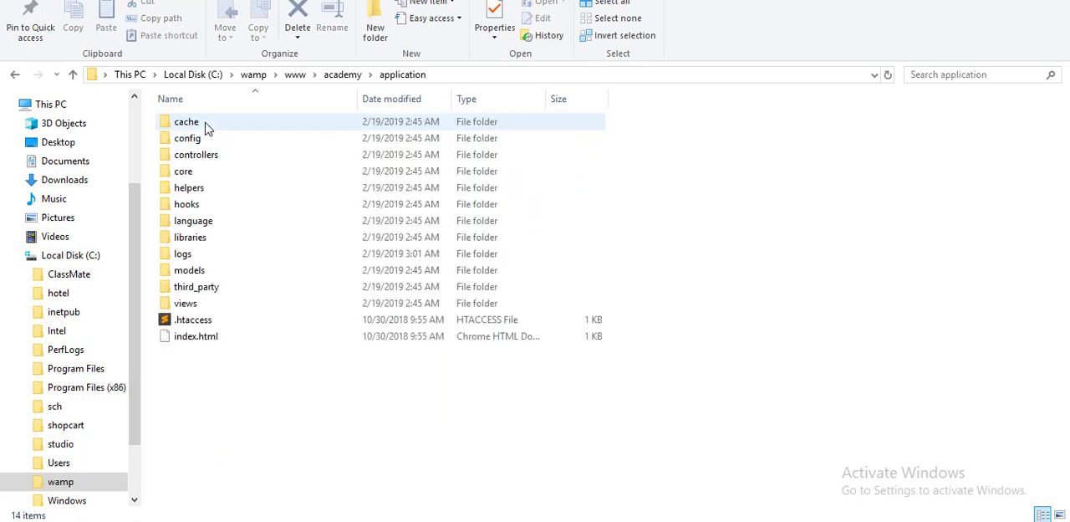
click(191, 141)
double_click(190, 141)
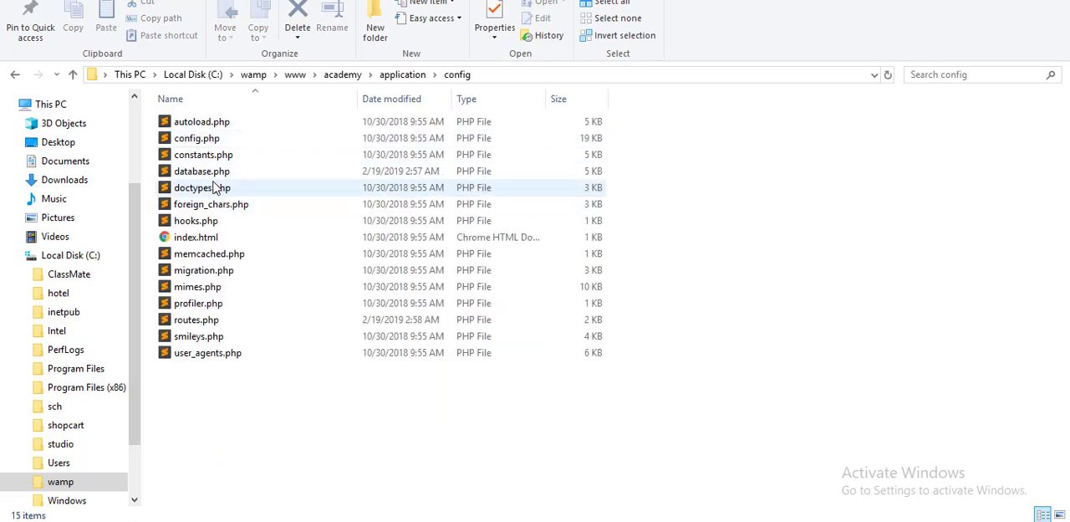
Open database.php from the config folder in Sublime Text and examine its default database connection settings.
click(207, 175)
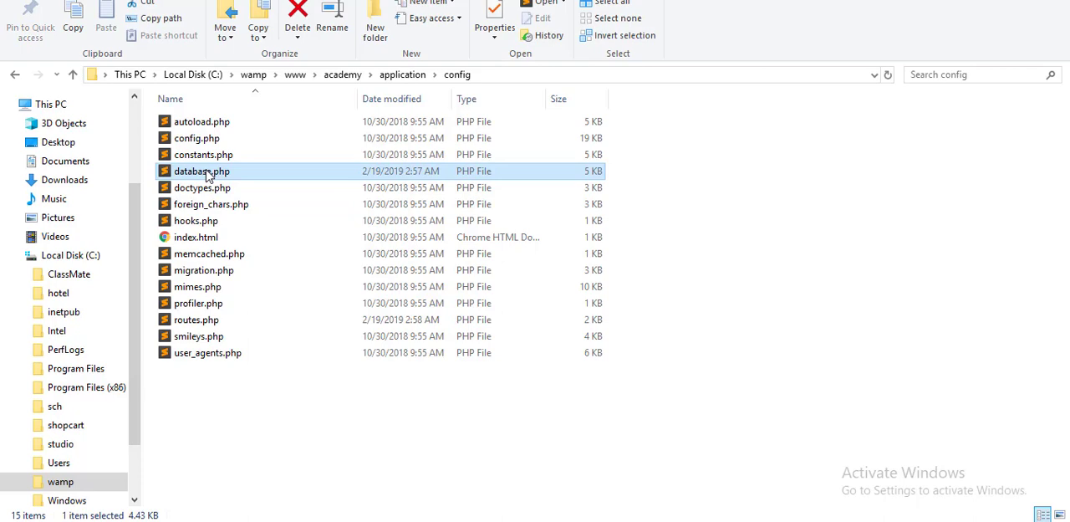
double_click(208, 173)
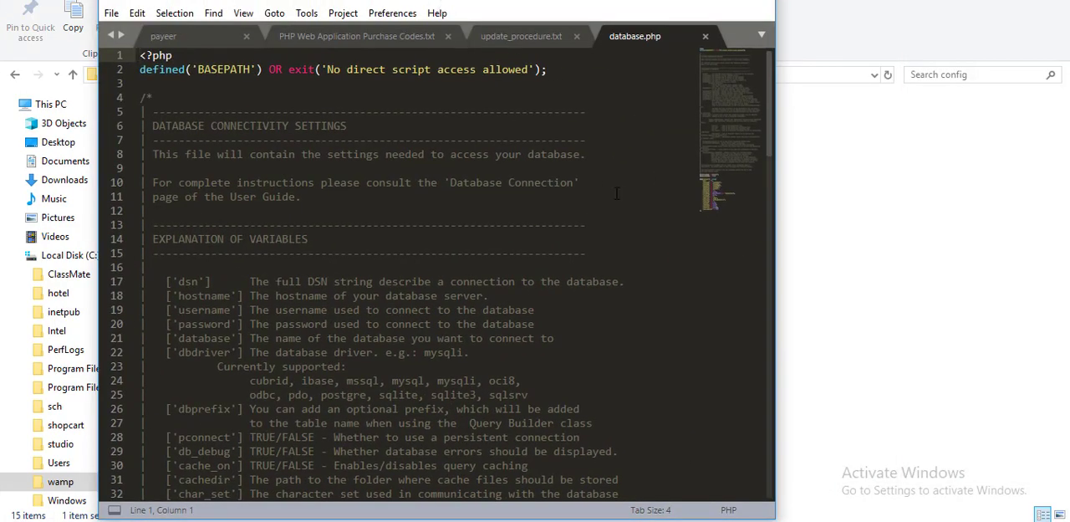
drag(771, 142, 793, 388)
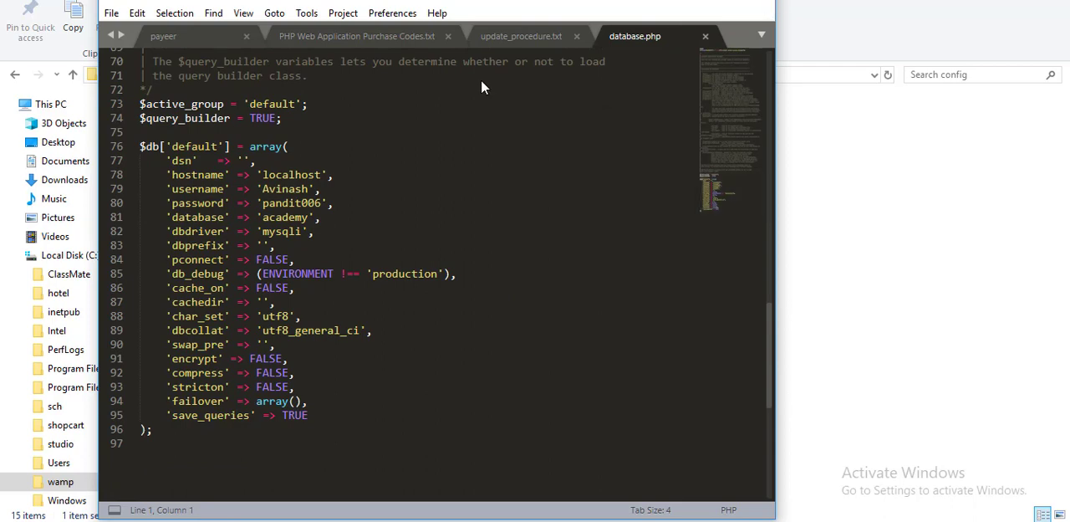
Return to File Explorer and copy database.php from application\config into the C:\wamp\www\academy folder.
key(alt+Tab)
right_click(193, 175)
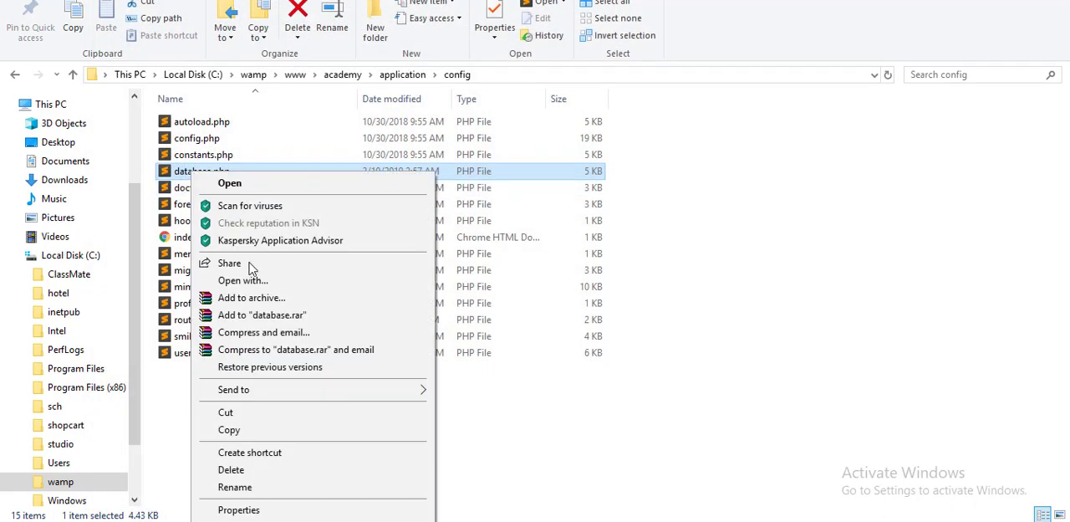
click(242, 429)
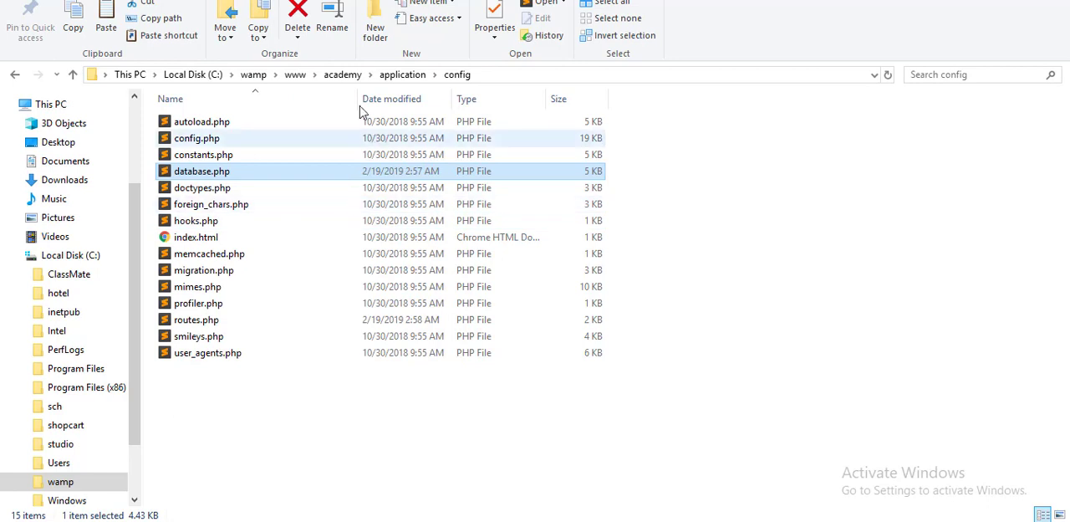
click(344, 74)
right_click(279, 340)
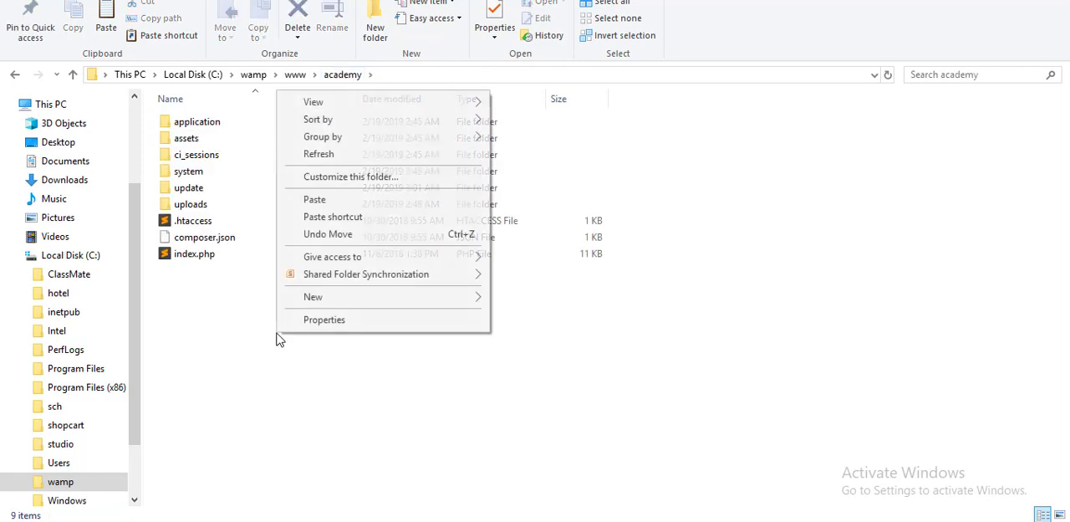
click(359, 204)
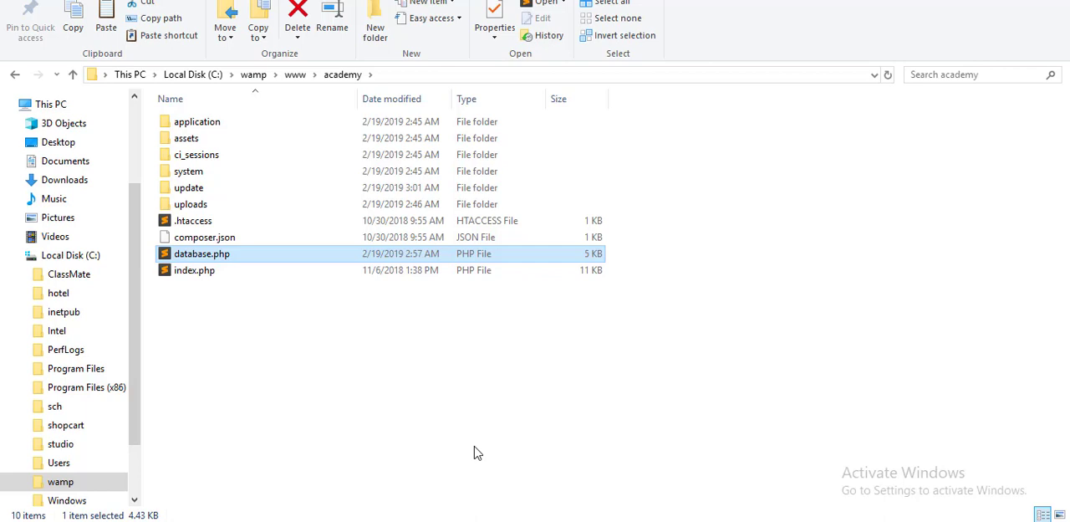
Delete everything in C:\wamp\www\academy except the uploads folder and database.php.
drag(733, 355, 237, 102)
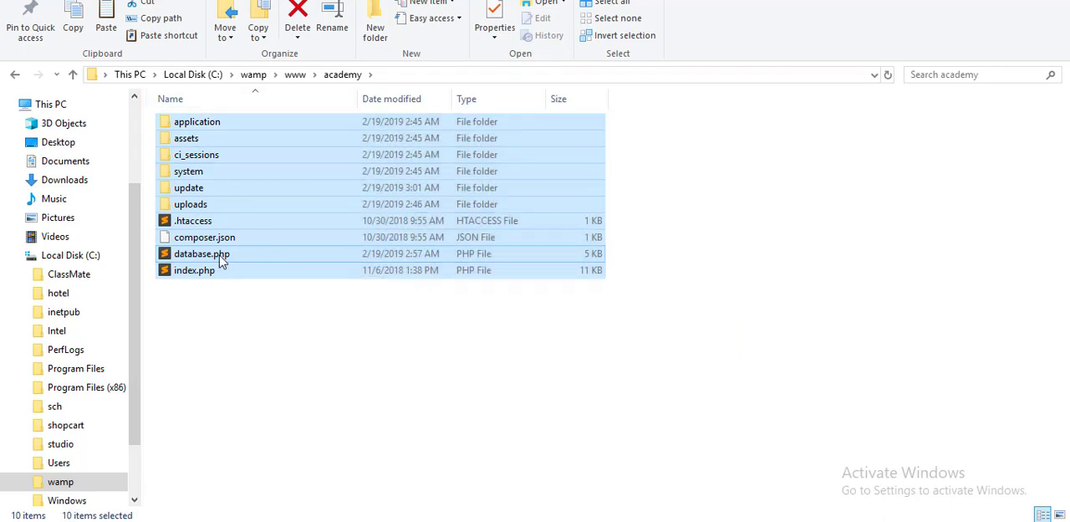
ctrl+click(205, 254)
ctrl+click(186, 205)
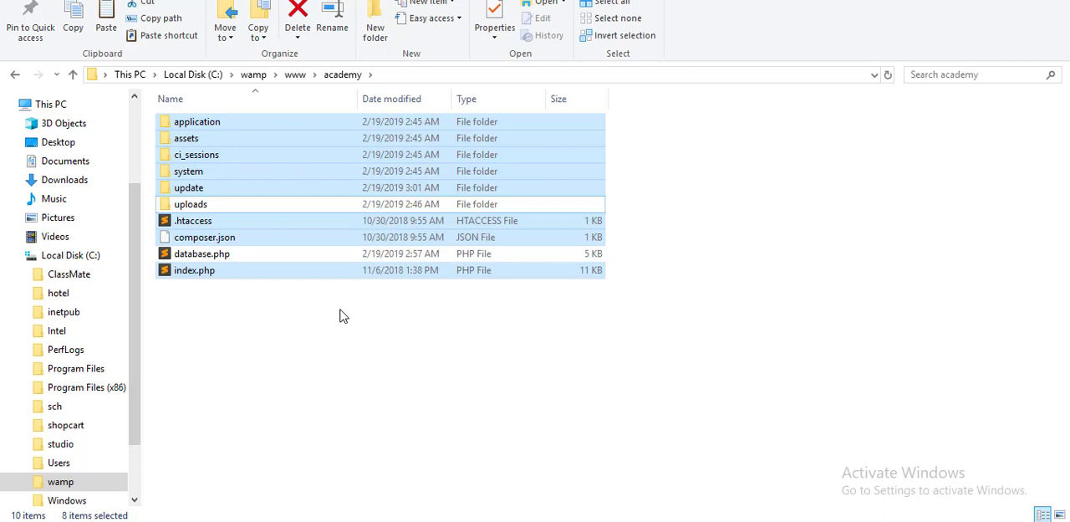
key(Delete)
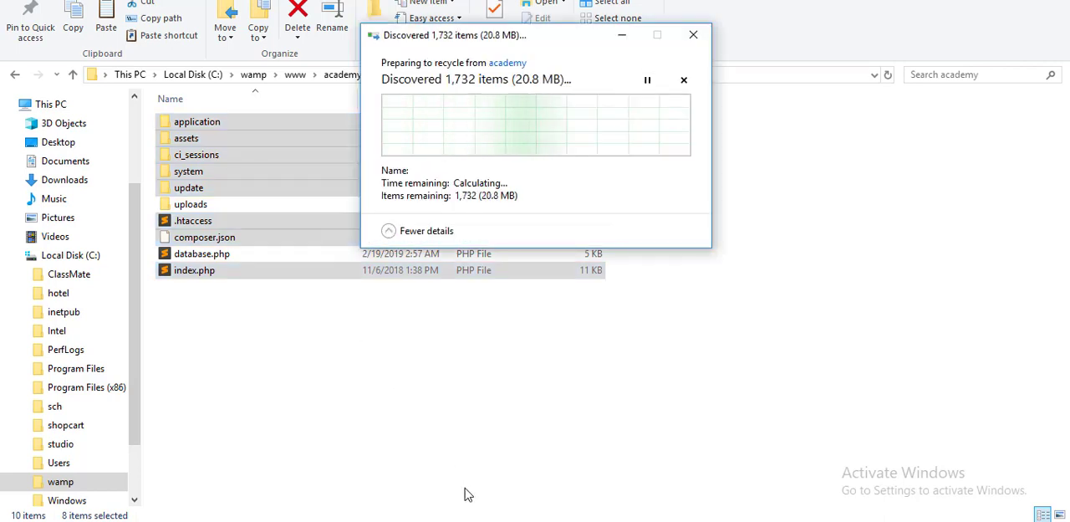
Close the update_1.2.zip archive window and open the academy-1.2 folder from the desktop.
mouse_move(481, 518)
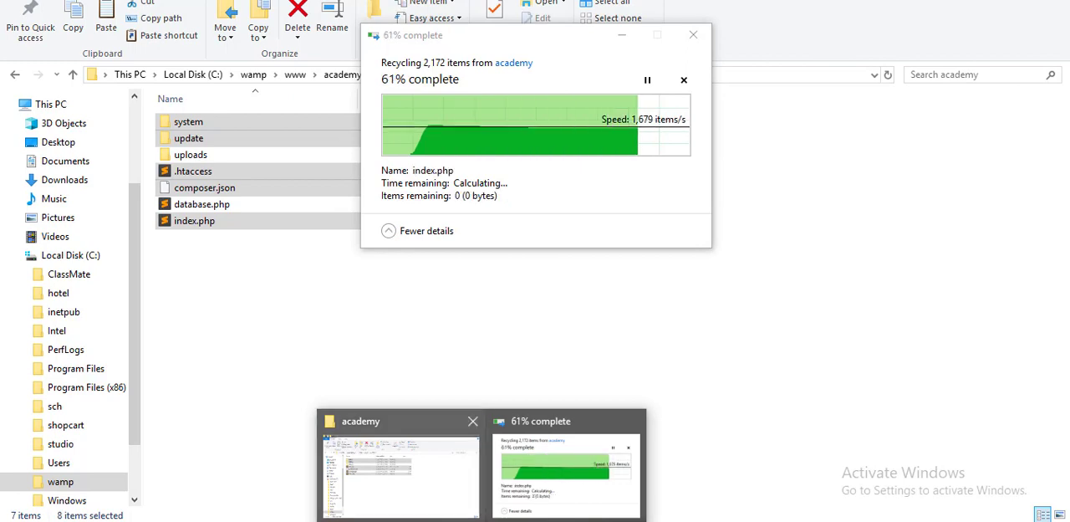
click(443, 493)
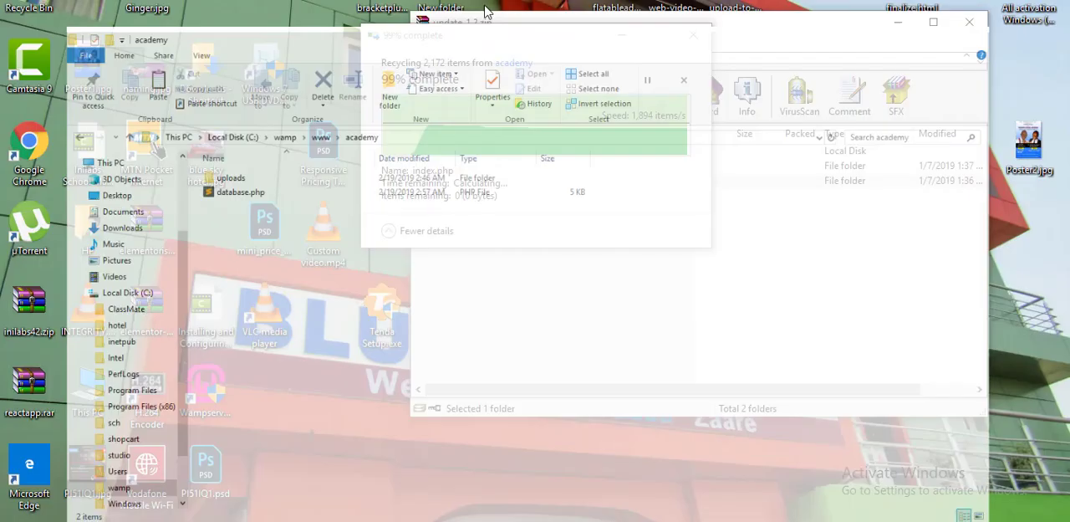
click(969, 22)
double_click(618, 146)
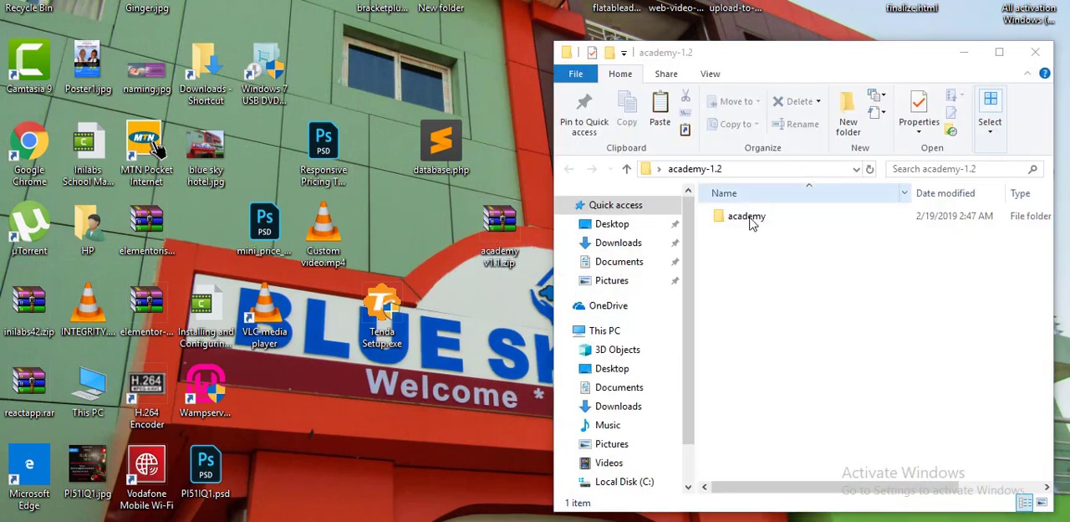
Copy everything in academy-1.2\academy except update_pack, uploads and academy1.2.zip into the C:\wamp\www\academy folder.
double_click(747, 221)
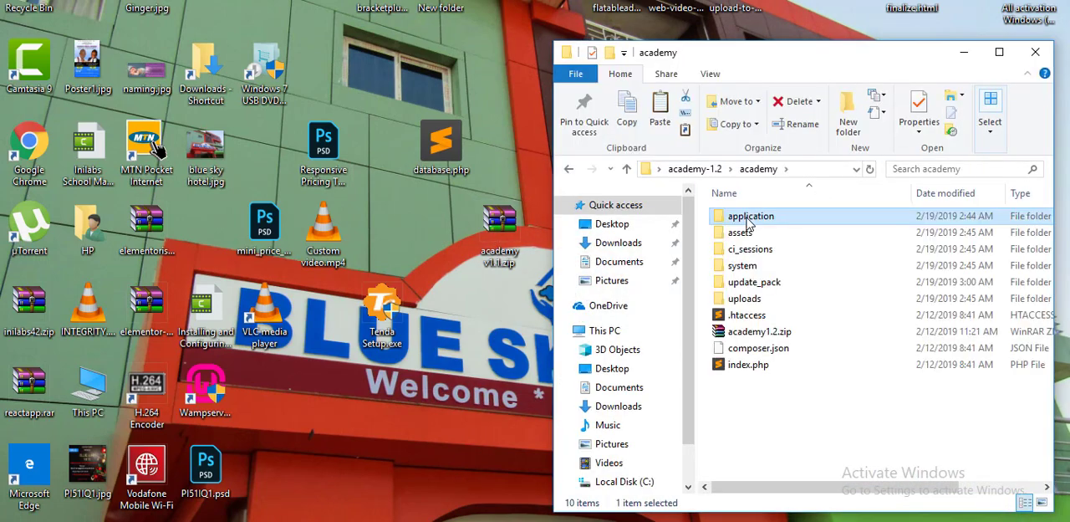
drag(821, 417, 694, 182)
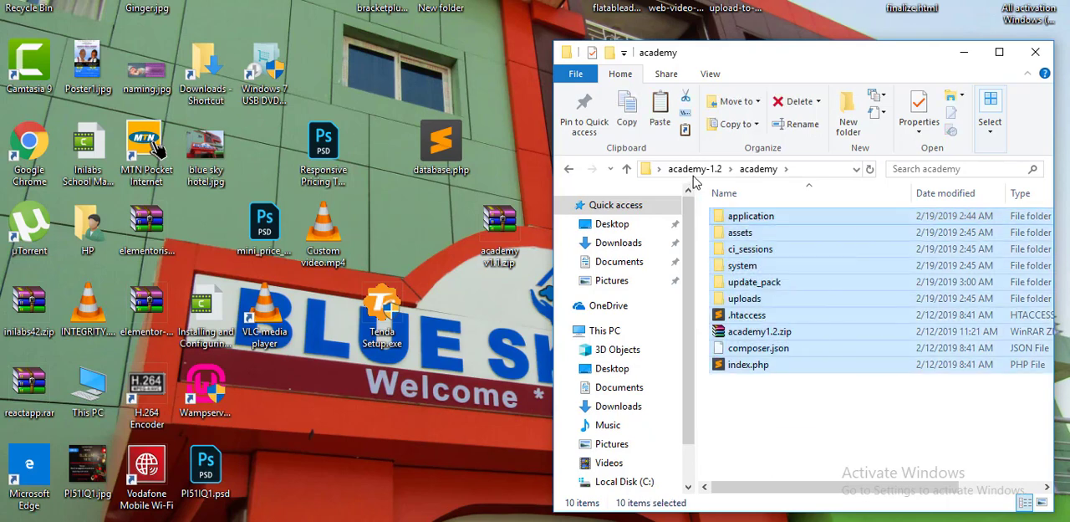
ctrl+click(770, 333)
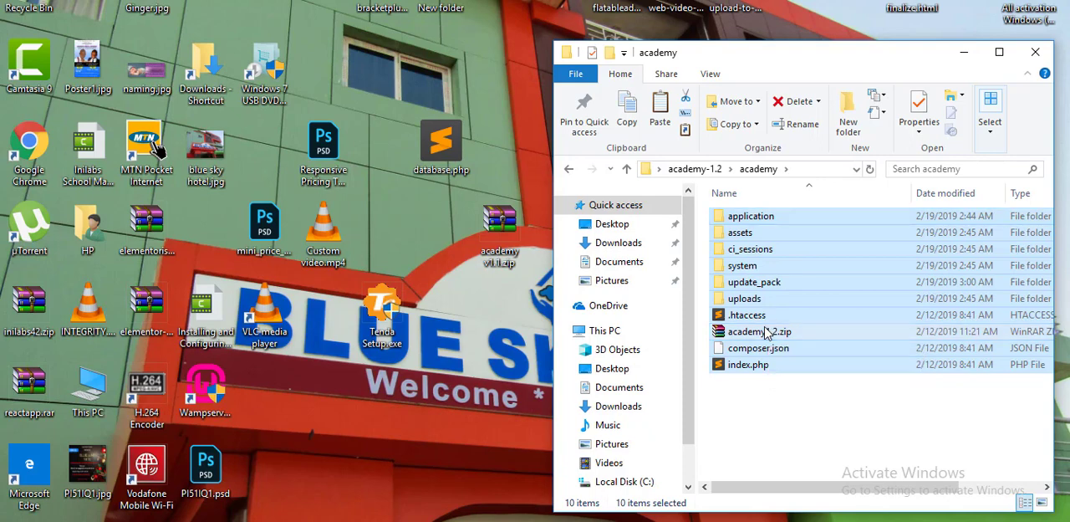
ctrl+click(760, 285)
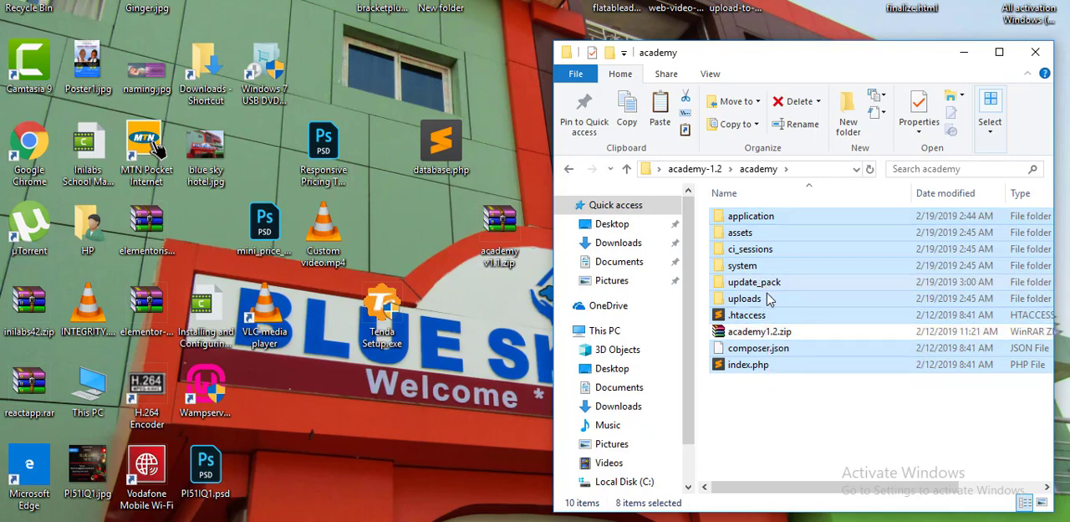
ctrl+click(755, 305)
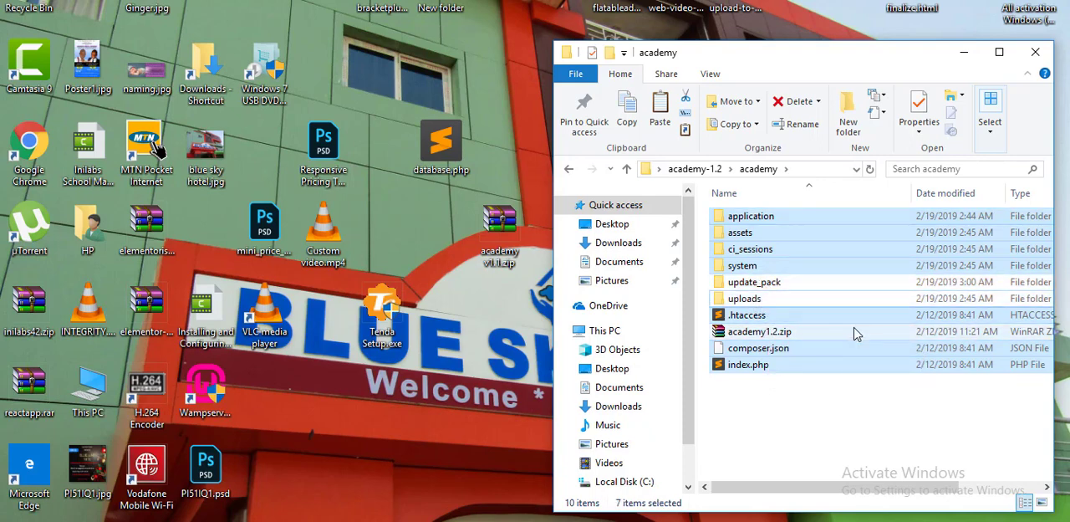
right_click(751, 249)
click(806, 418)
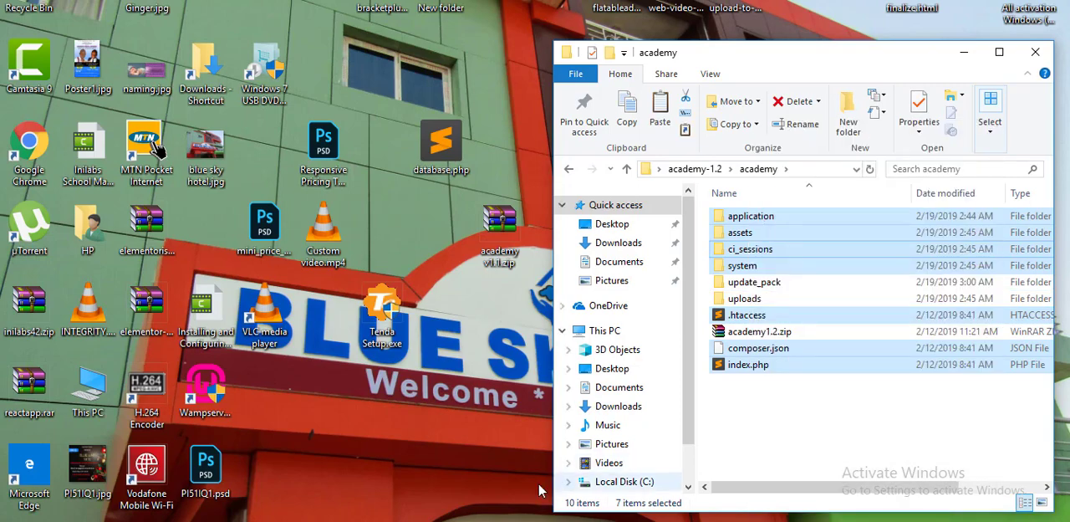
mouse_move(502, 515)
click(475, 478)
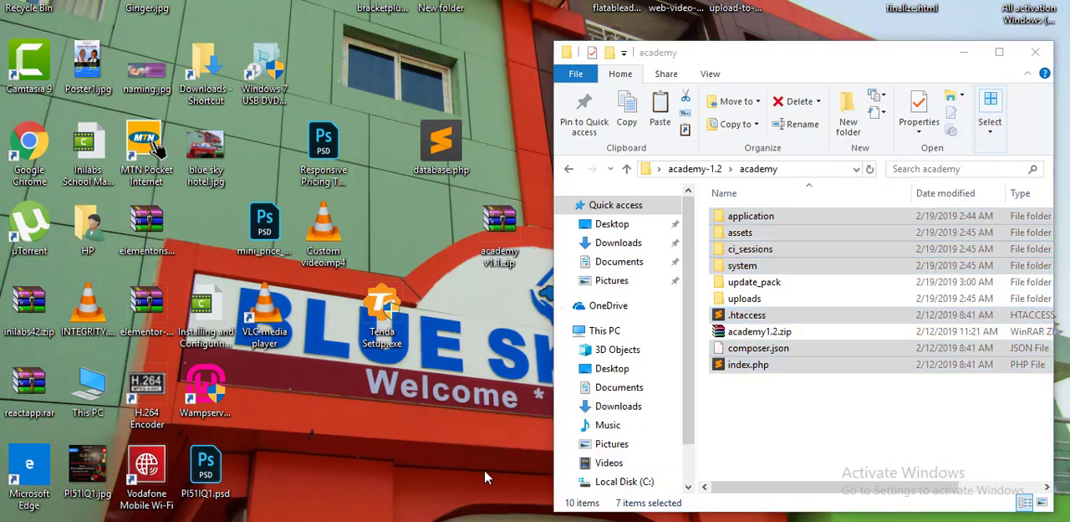
right_click(284, 199)
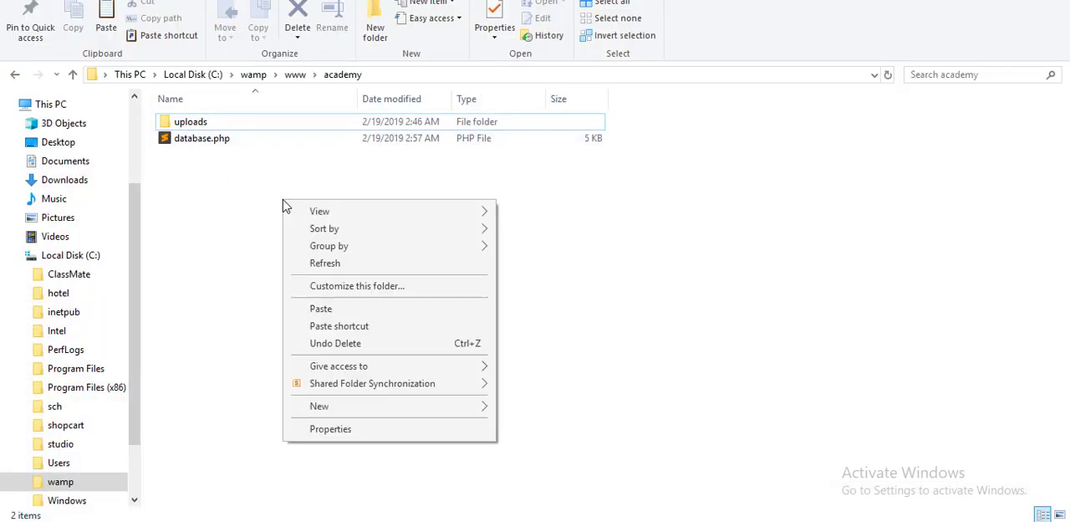
click(352, 309)
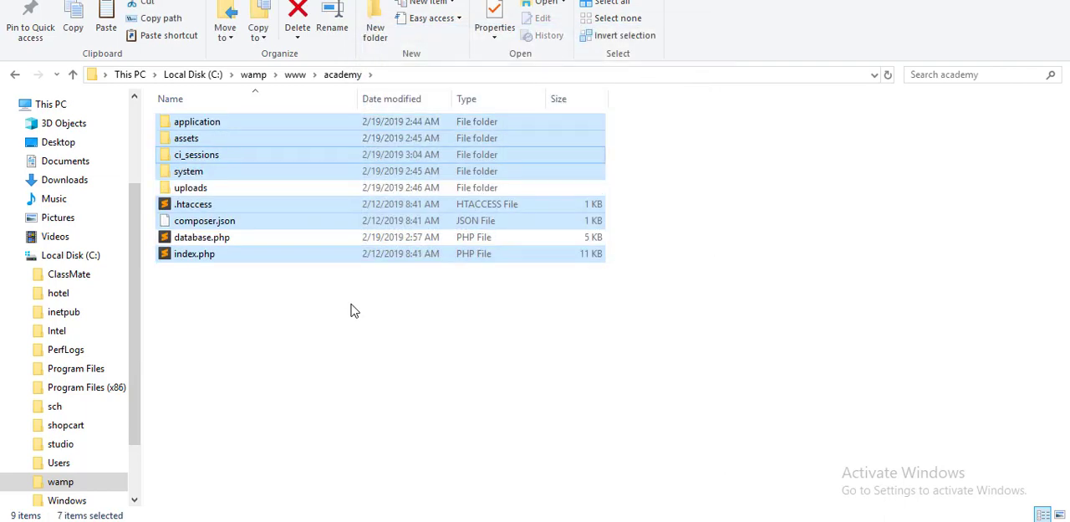
Move database.php from C:\wamp\www\academy into application\config, replacing the existing file there.
click(243, 239)
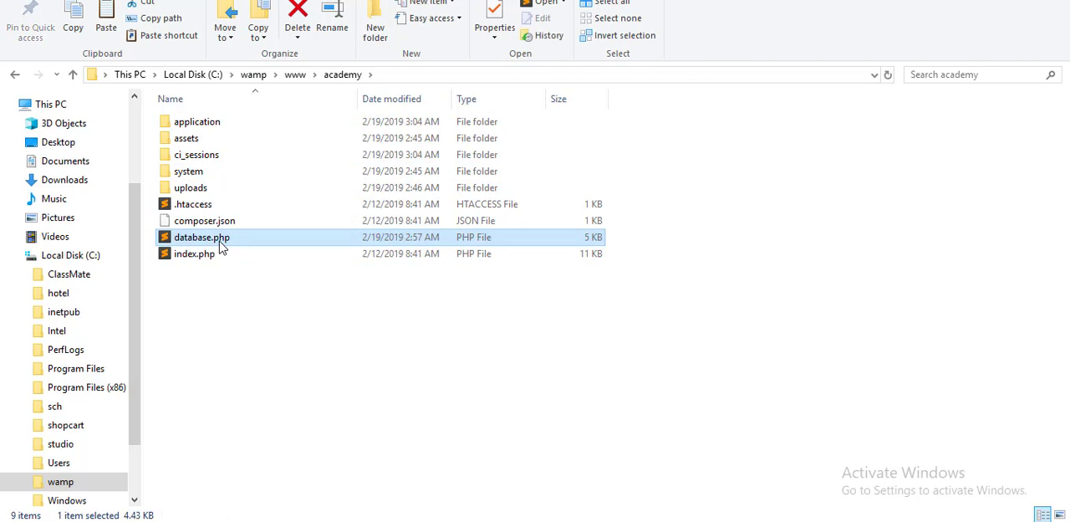
right_click(222, 245)
click(282, 414)
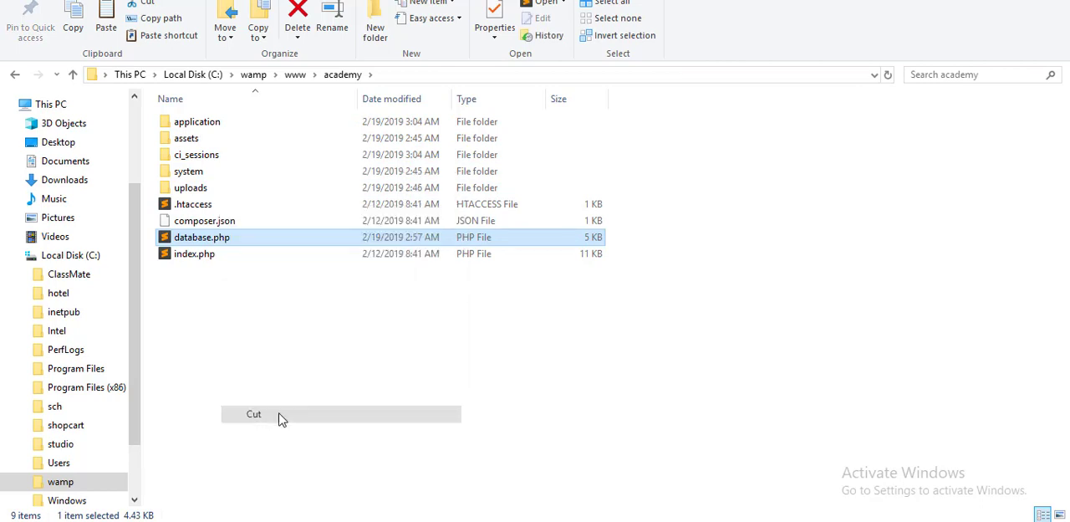
click(203, 127)
double_click(203, 127)
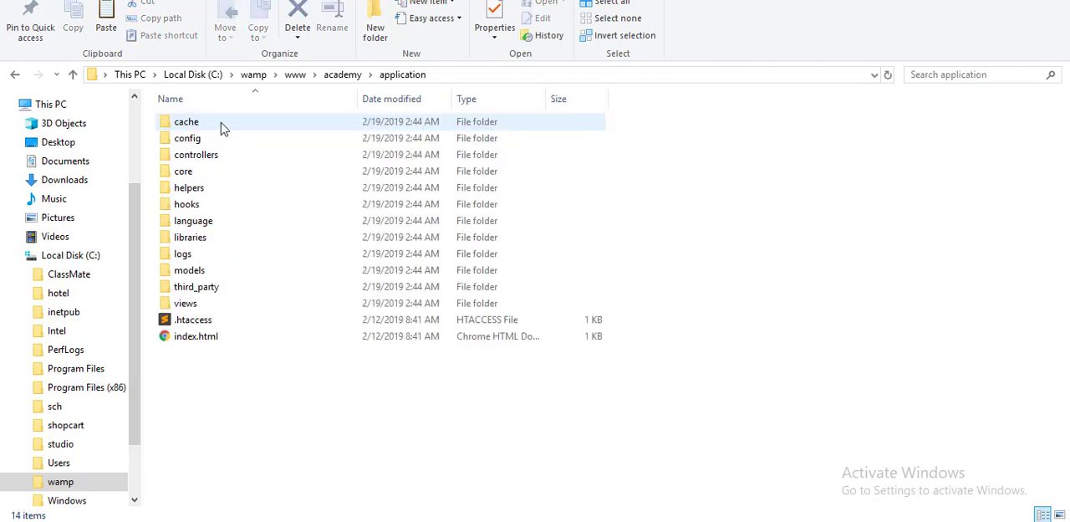
click(194, 144)
double_click(194, 144)
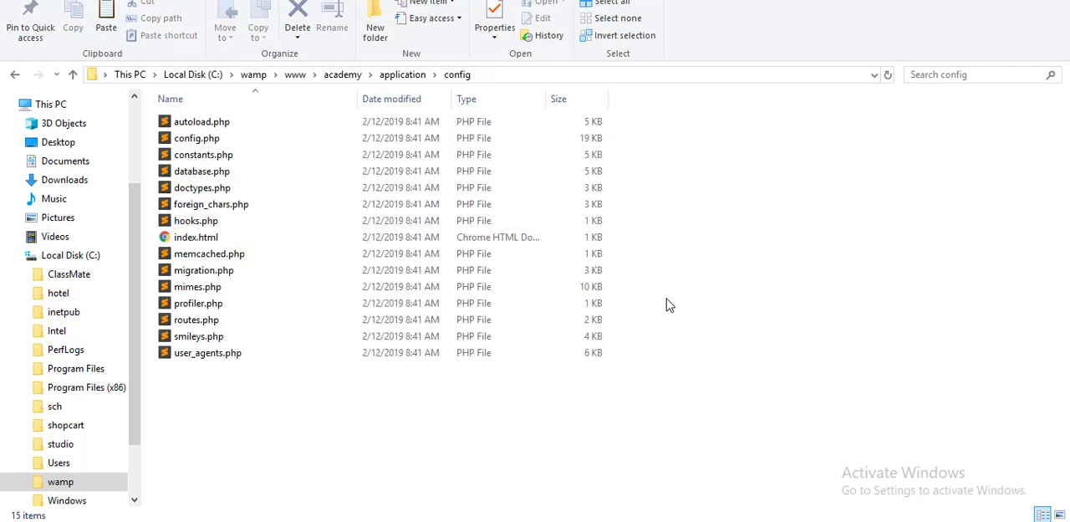
right_click(790, 297)
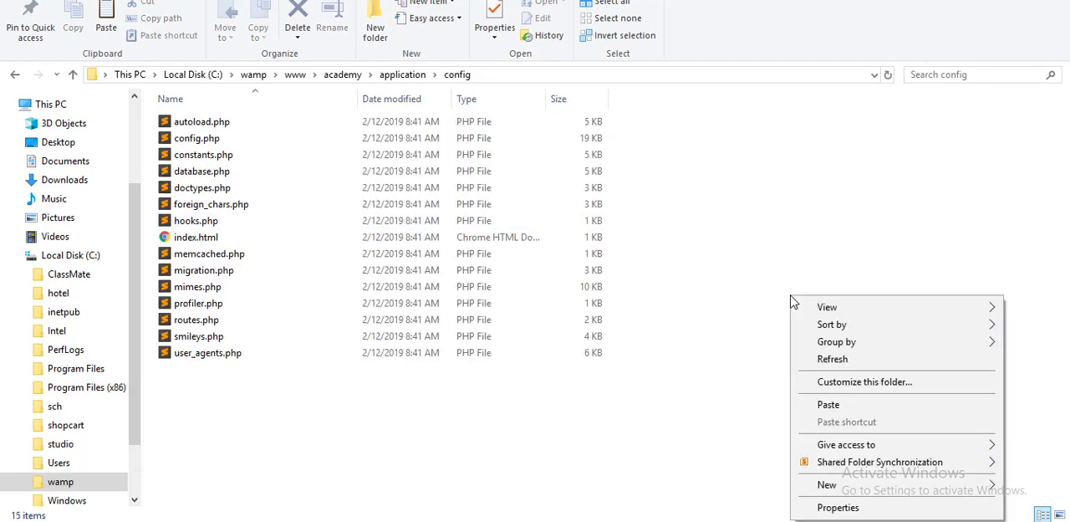
click(893, 410)
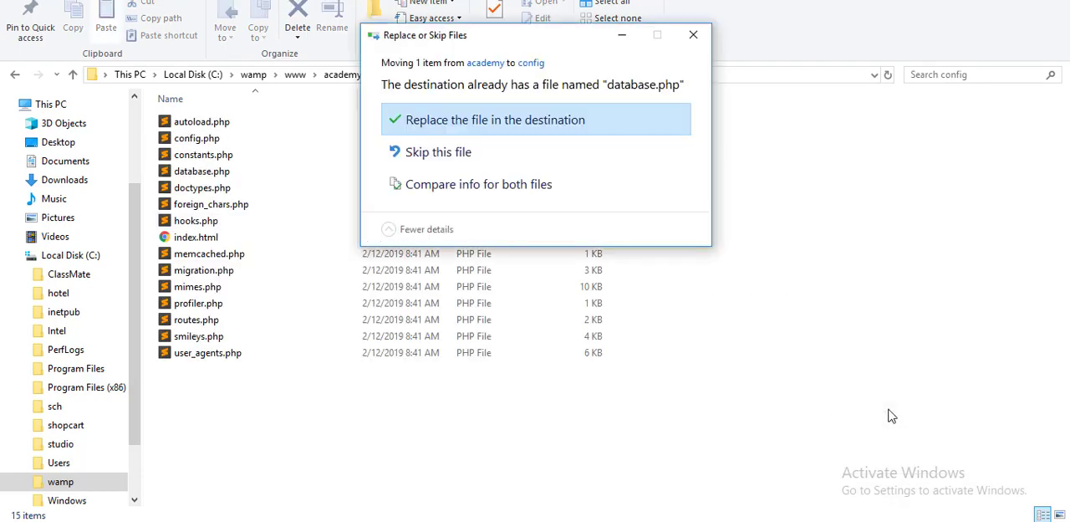
click(566, 125)
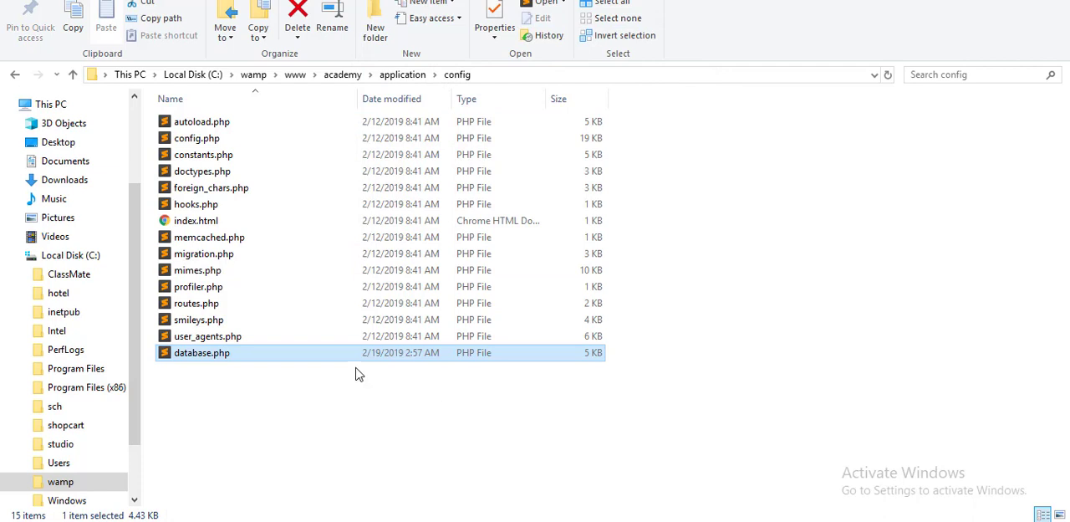
Open routes.php from the config folder in Sublime Text and examine the default_controller route on line 52.
click(195, 306)
double_click(195, 310)
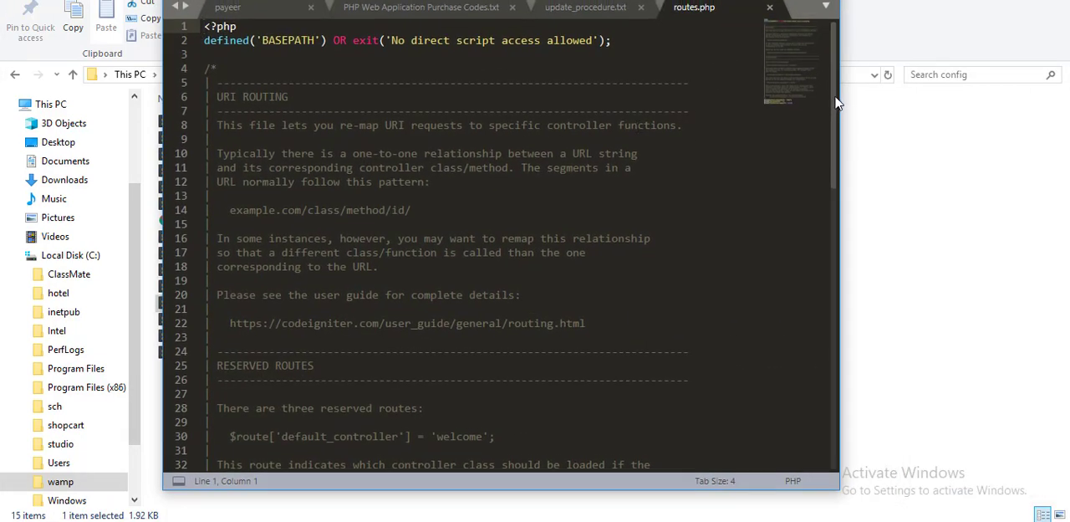
drag(834, 99, 855, 294)
click(423, 220)
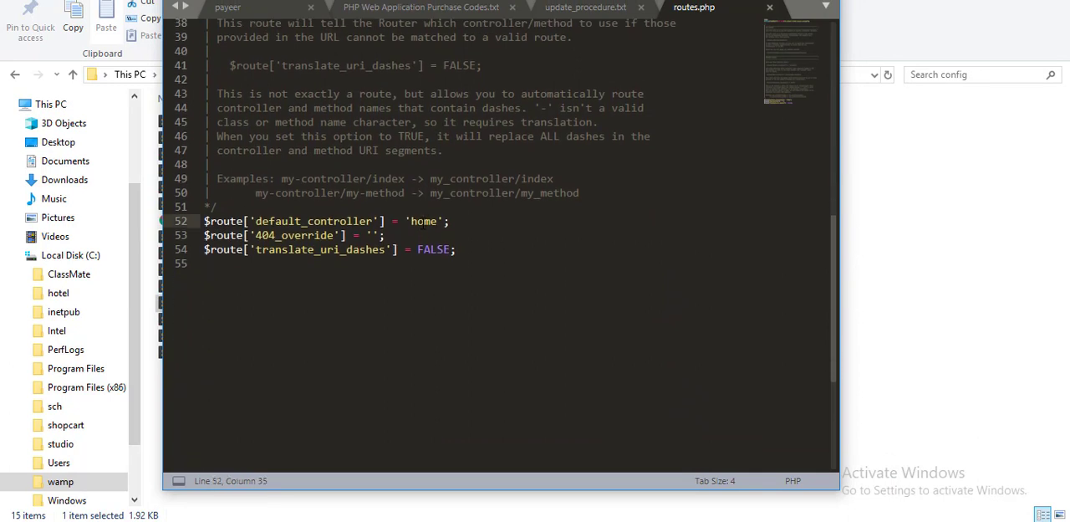
Change the default_controller route in routes.php to 'install'.
double_click(423, 221)
key(BackSpace)
text(install)
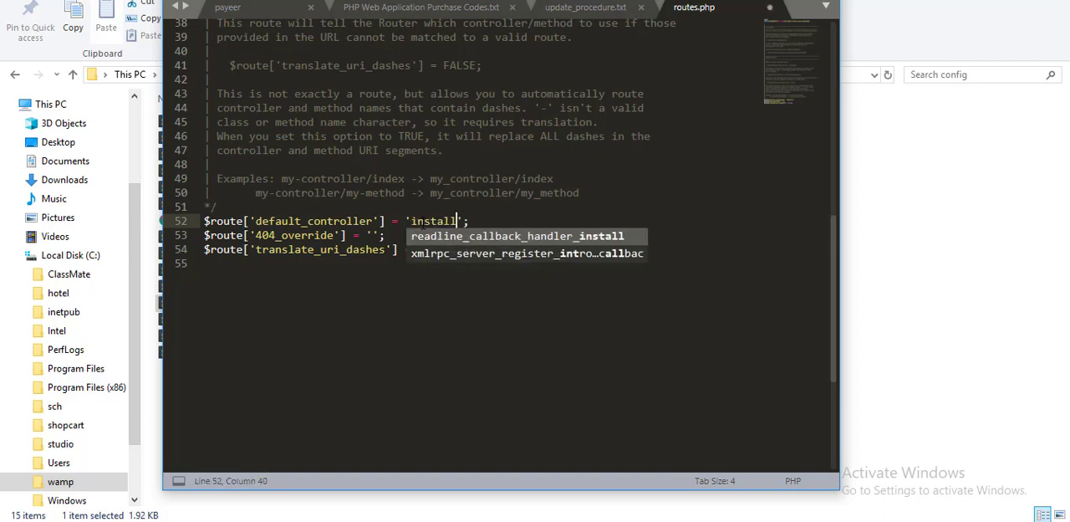
click(559, 192)
Set the default_controller route back to 'home' and save routes.php.
double_click(430, 221)
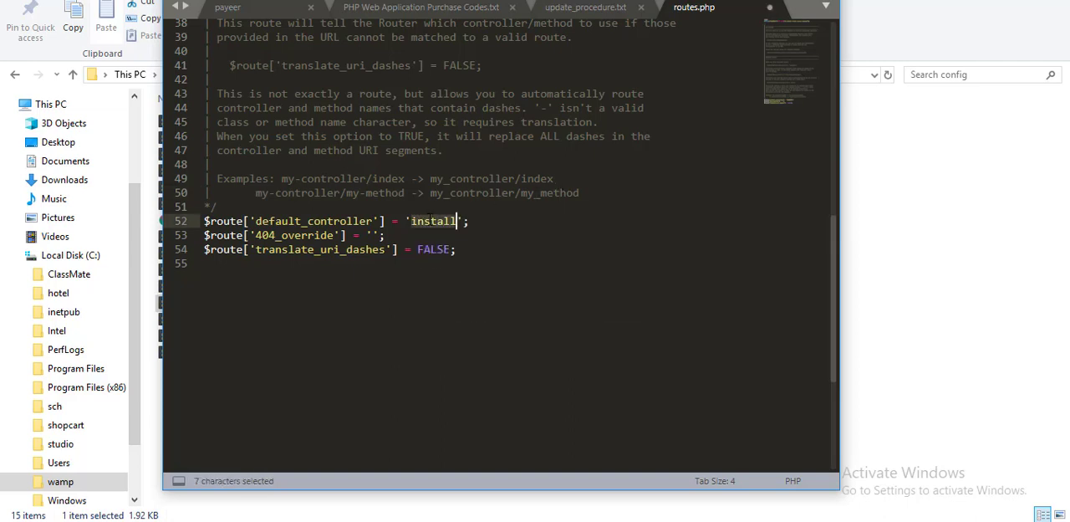
text(home)
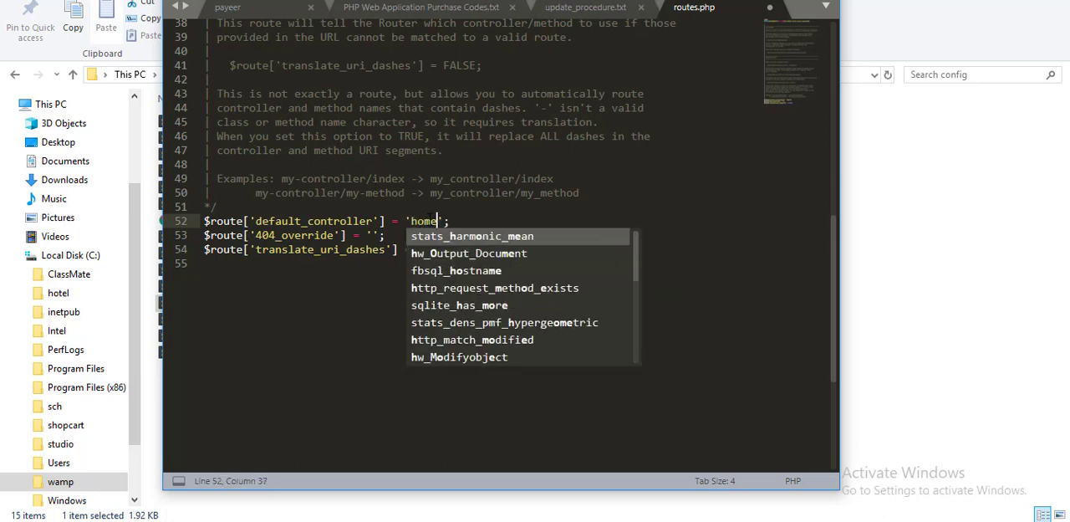
key(ctrl+s)
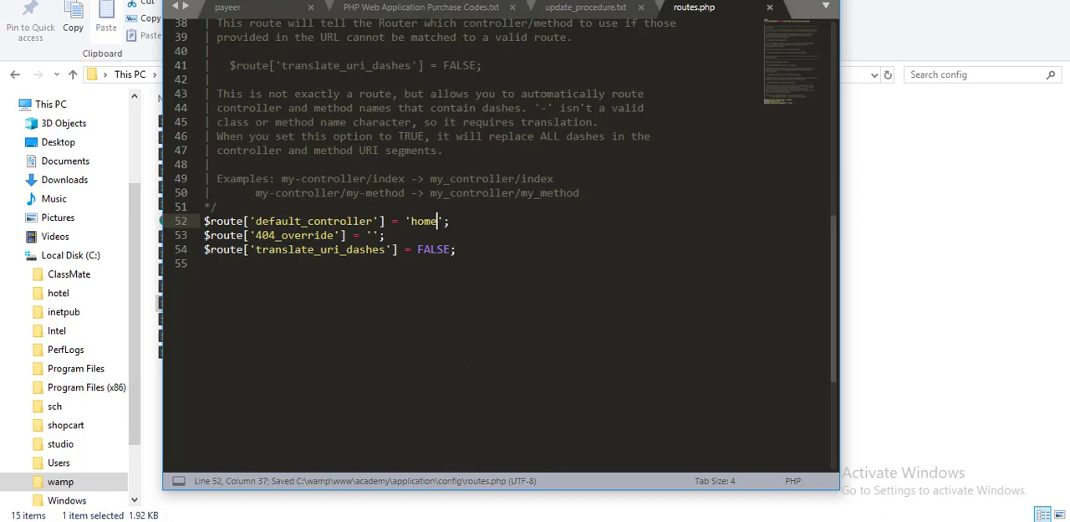
click(821, 1)
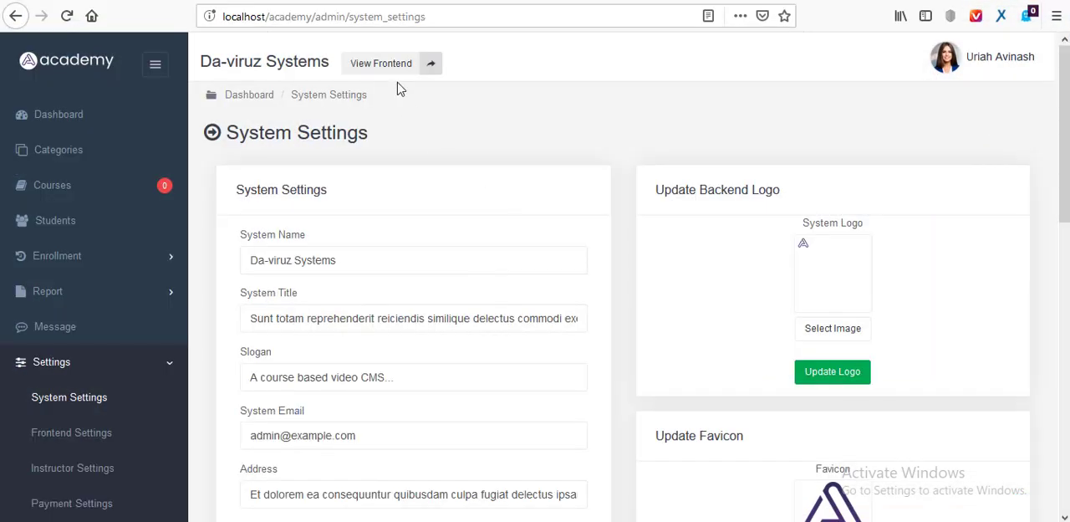
Switch to Firefox and load the Academy home page at localhost/academy/ in a new tab.
click(349, 0)
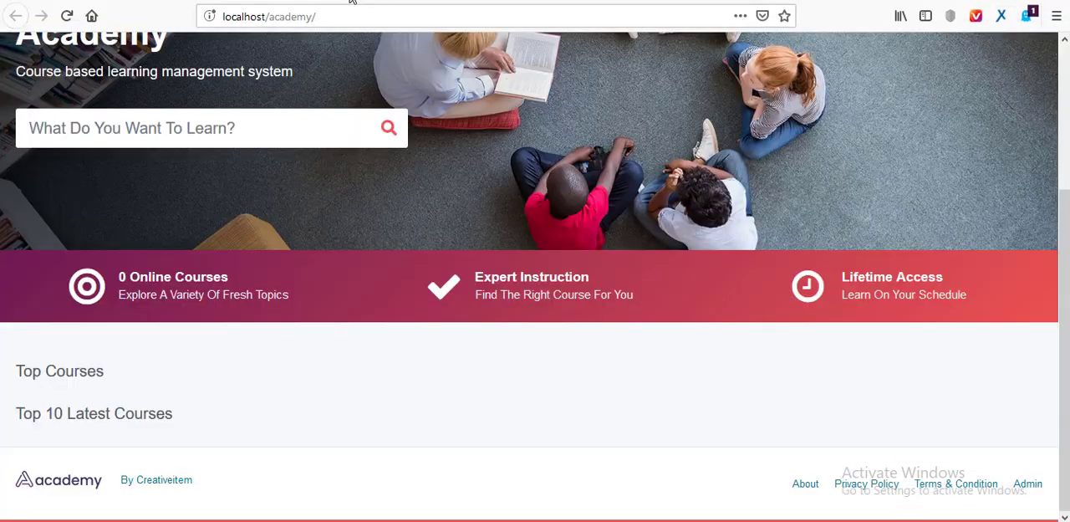
click(231, 0)
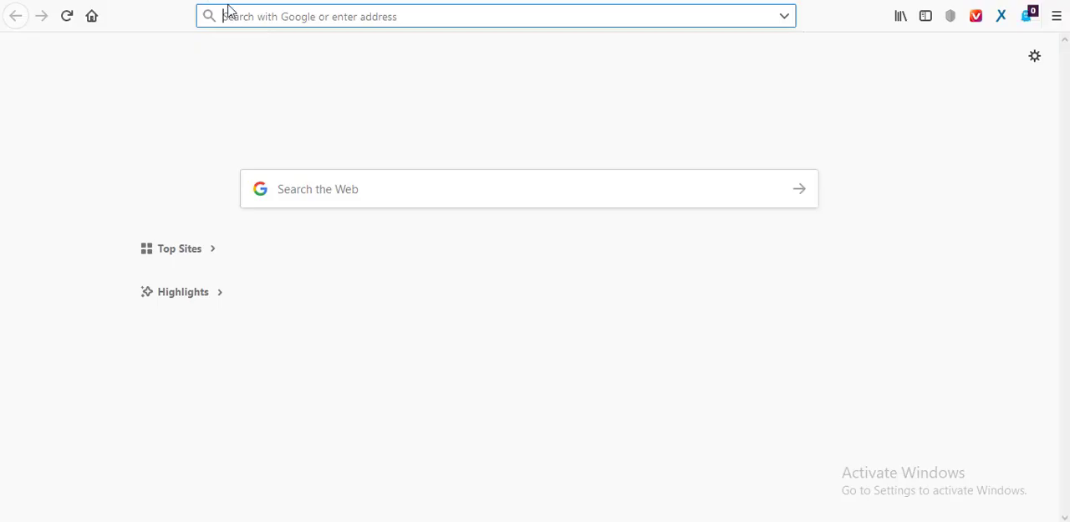
key(ctrl+t)
text(lo)
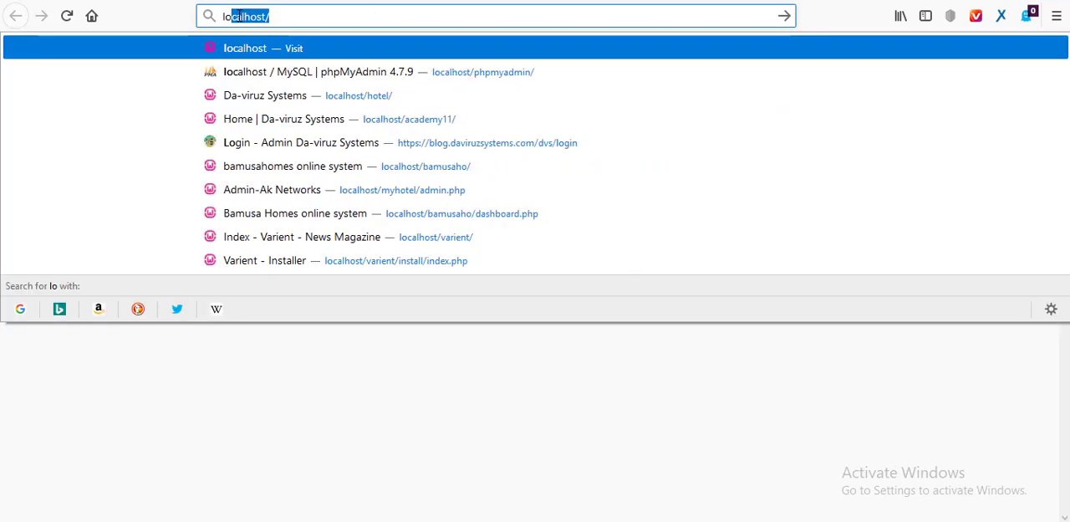
text(calhost/ac)
key(Return)
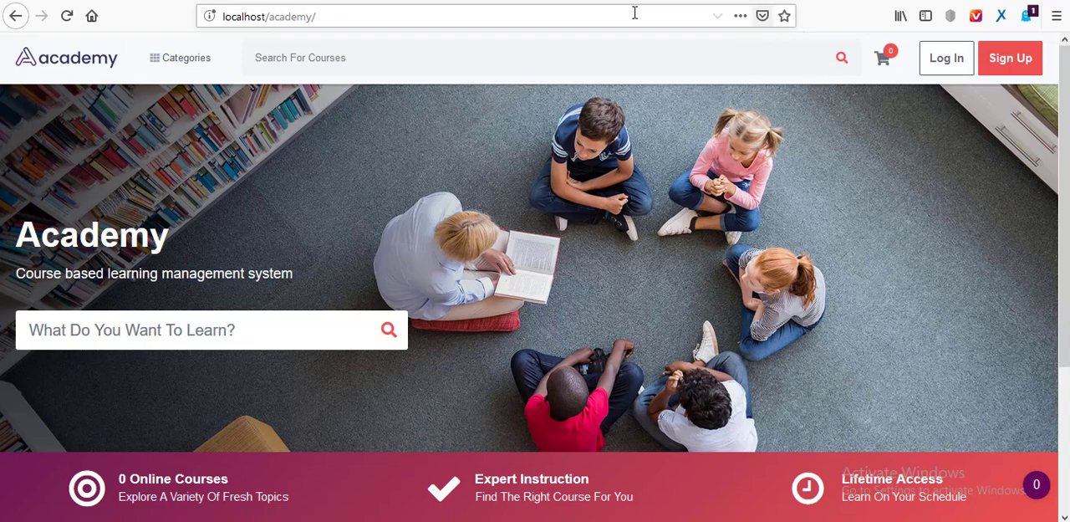
Load the Academy admin dashboard at localhost/academy/admin/.
click(592, 7)
click(594, 23)
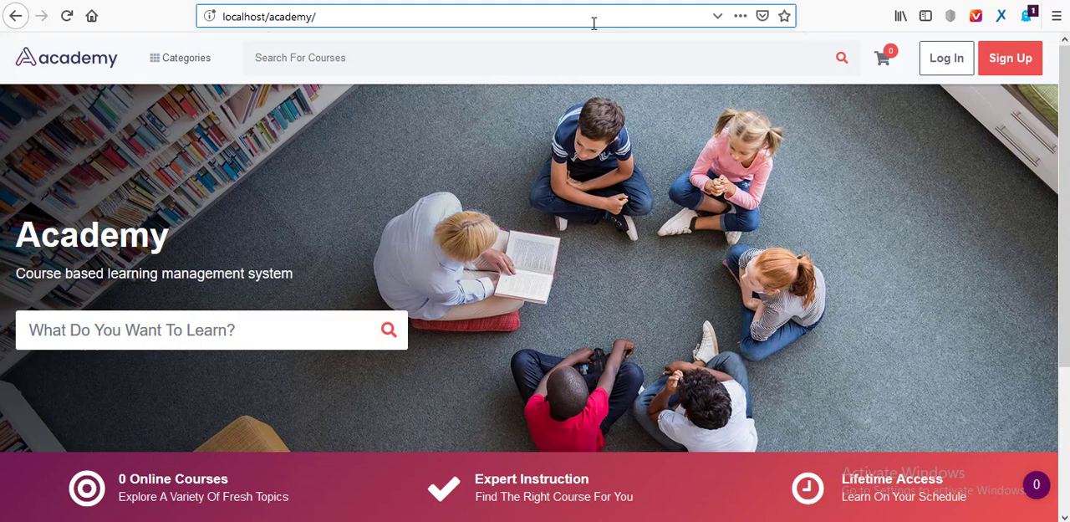
text(admin)
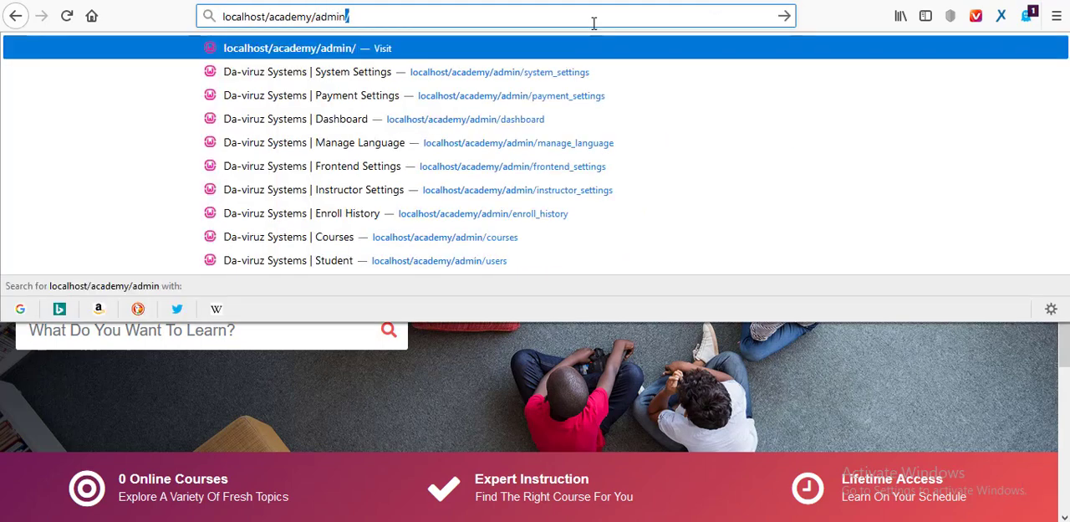
key(Return)
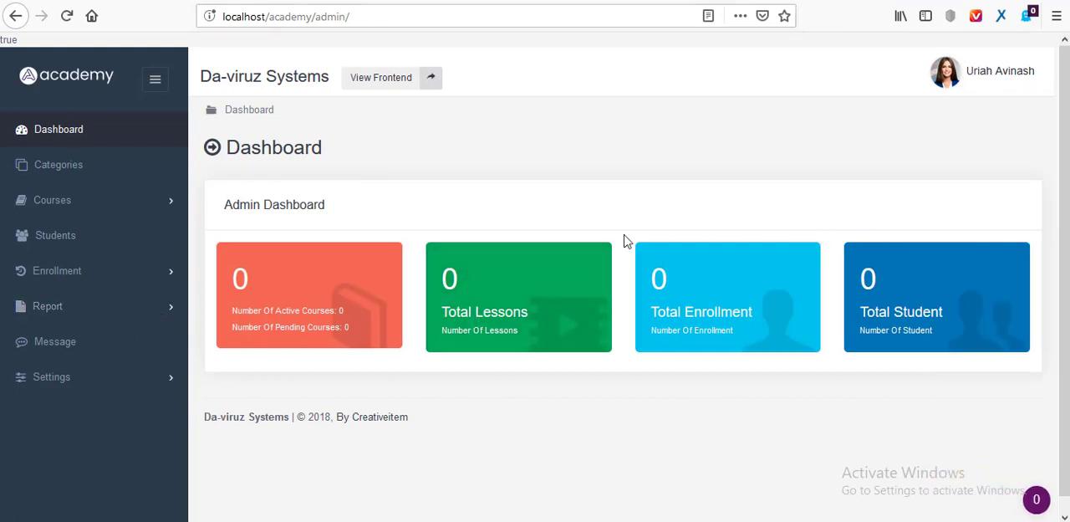
Set the system currency to GHC in the admin Payment Settings and save the changes.
click(130, 377)
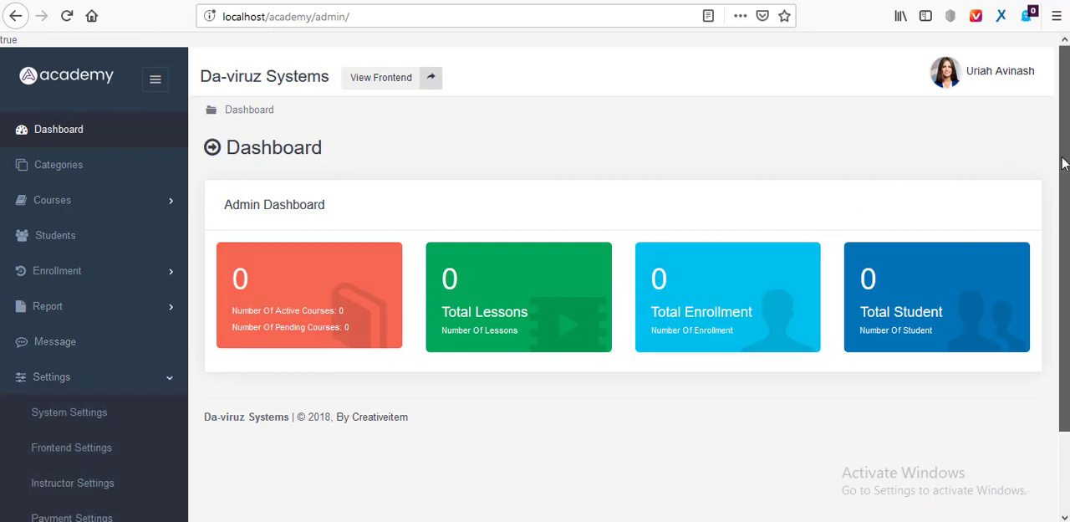
scroll(1064, 163, down, 2)
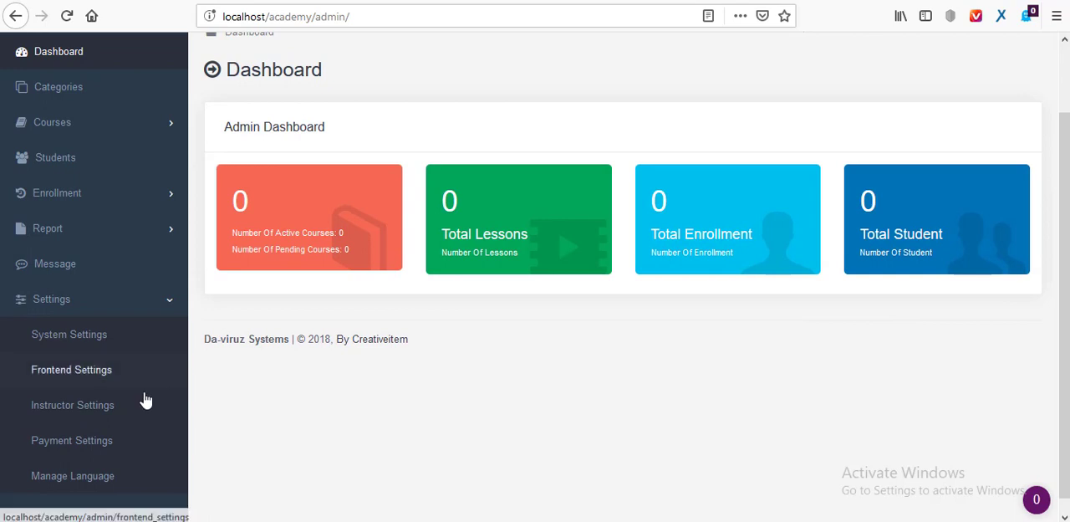
click(89, 447)
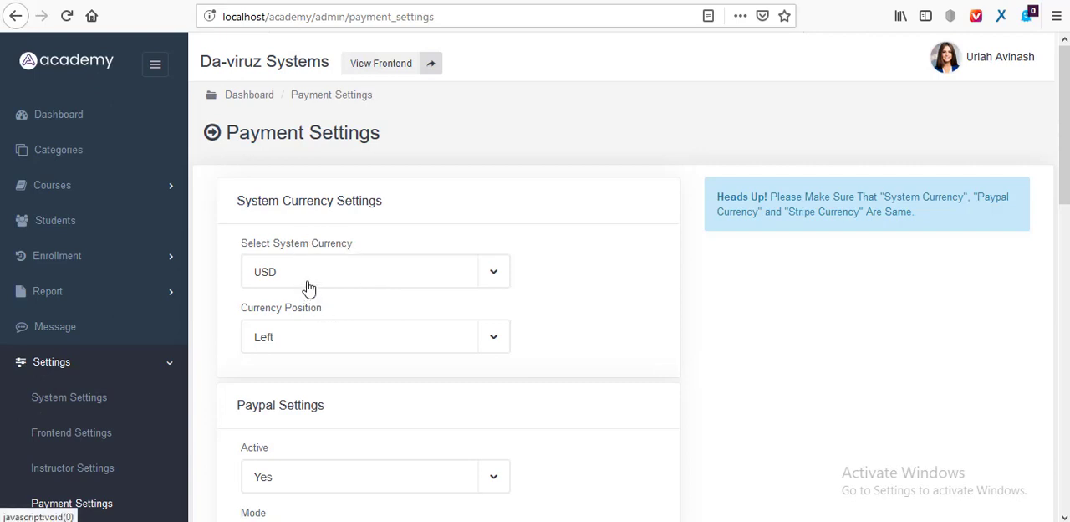
click(495, 278)
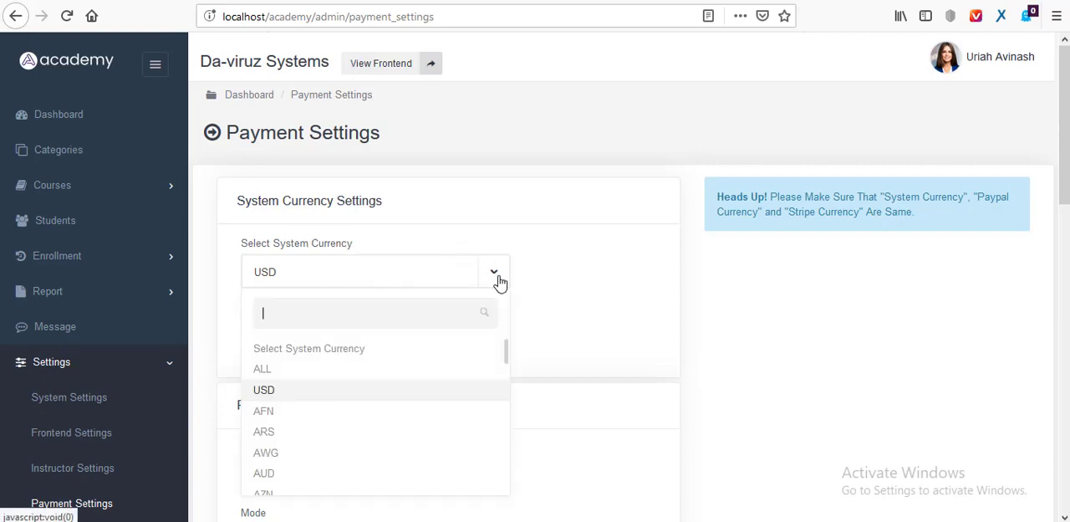
text(gh)
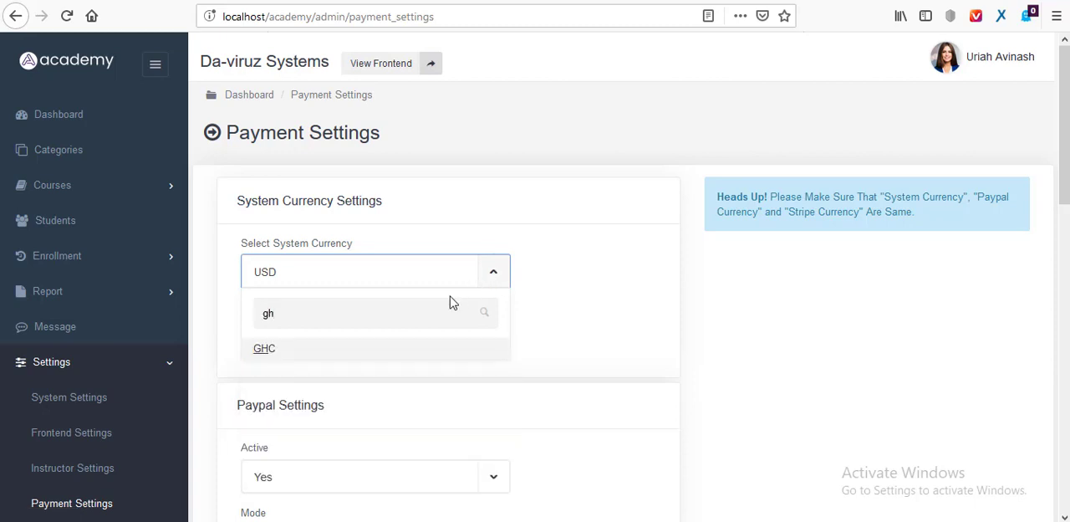
click(270, 352)
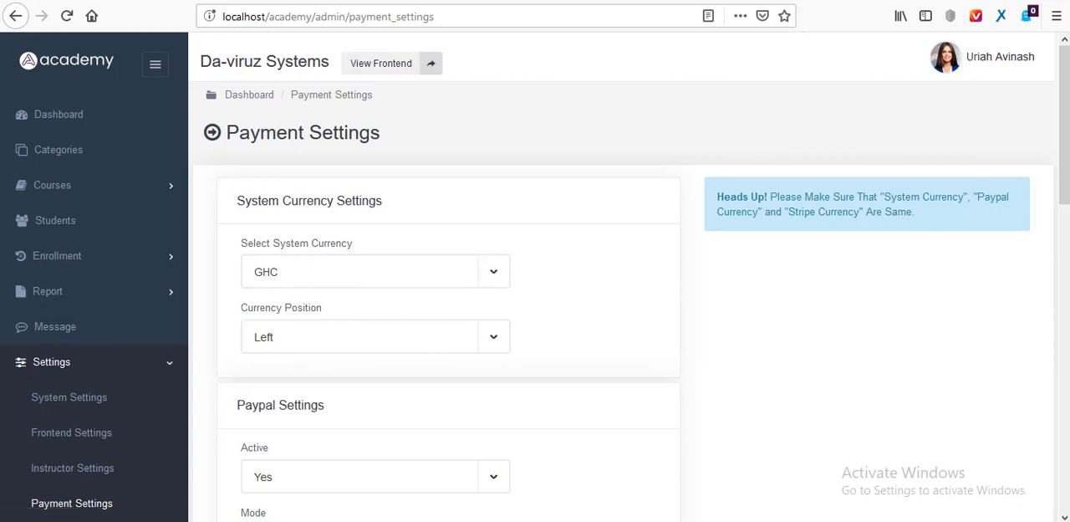
drag(1064, 125, 1065, 442)
click(306, 425)
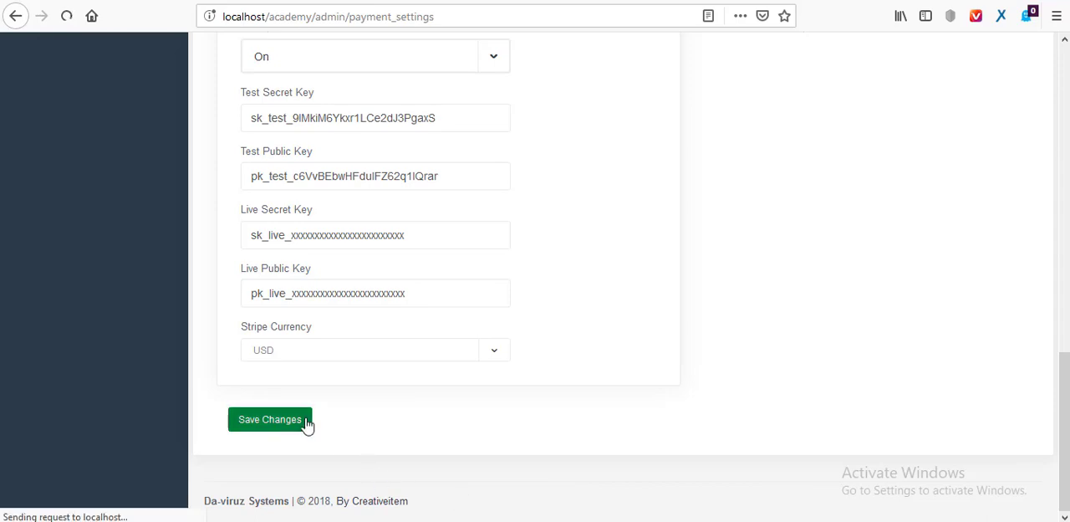